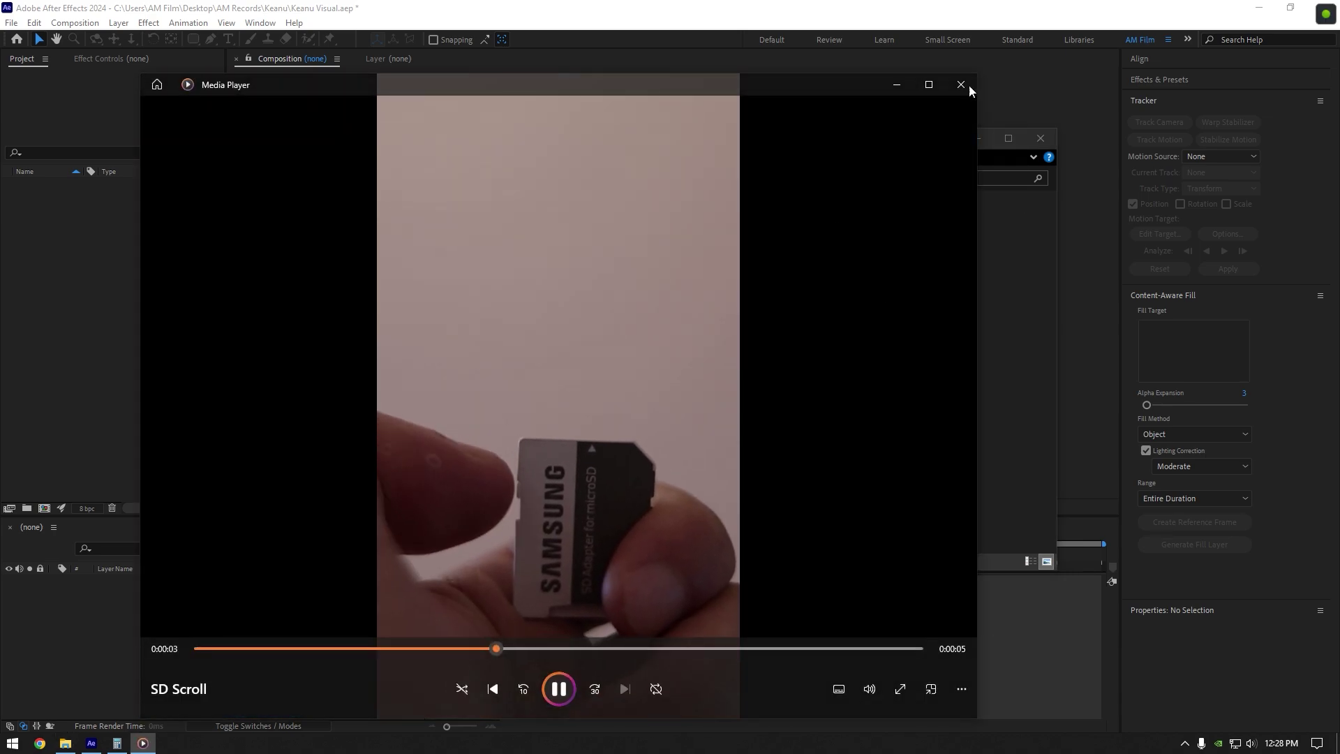
- Close the SD Scroll preview, then select and deselect car clips 1–4 in the Keanu folder
click(969, 85)
drag(433, 294, 656, 255)
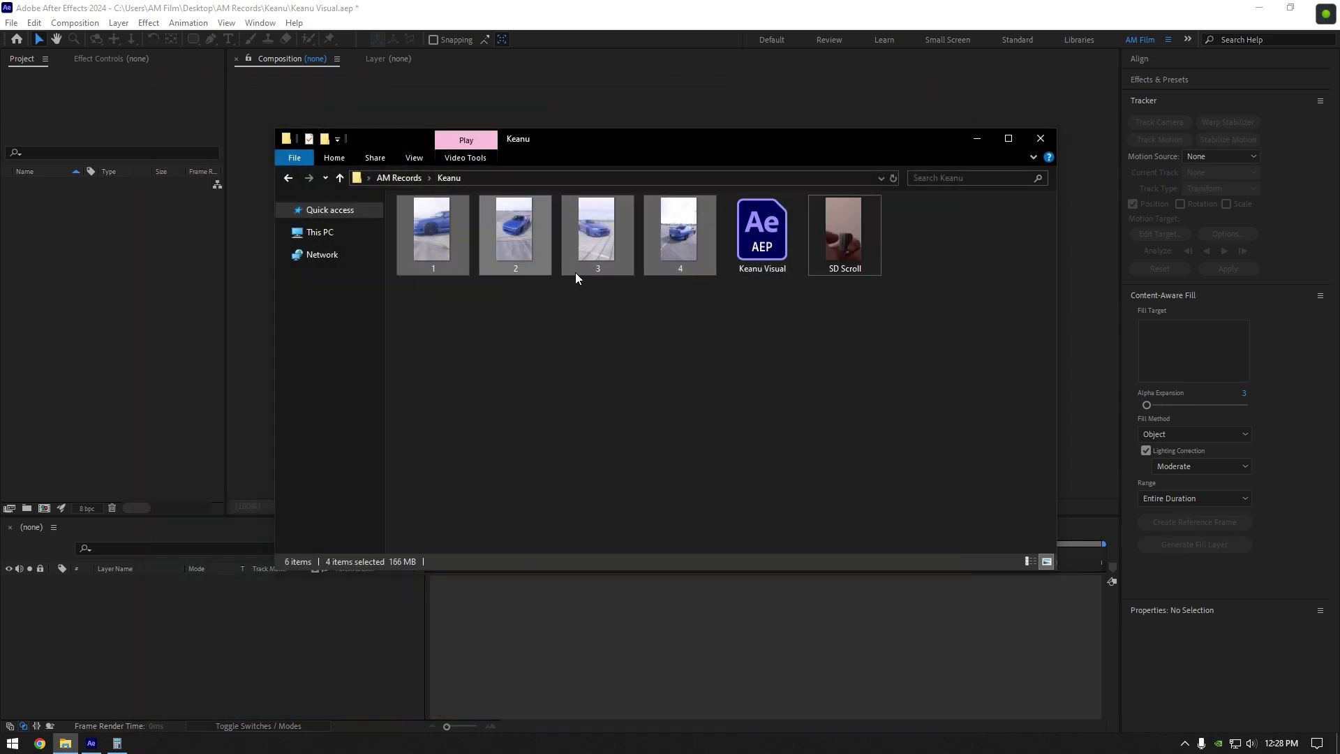
click(764, 354)
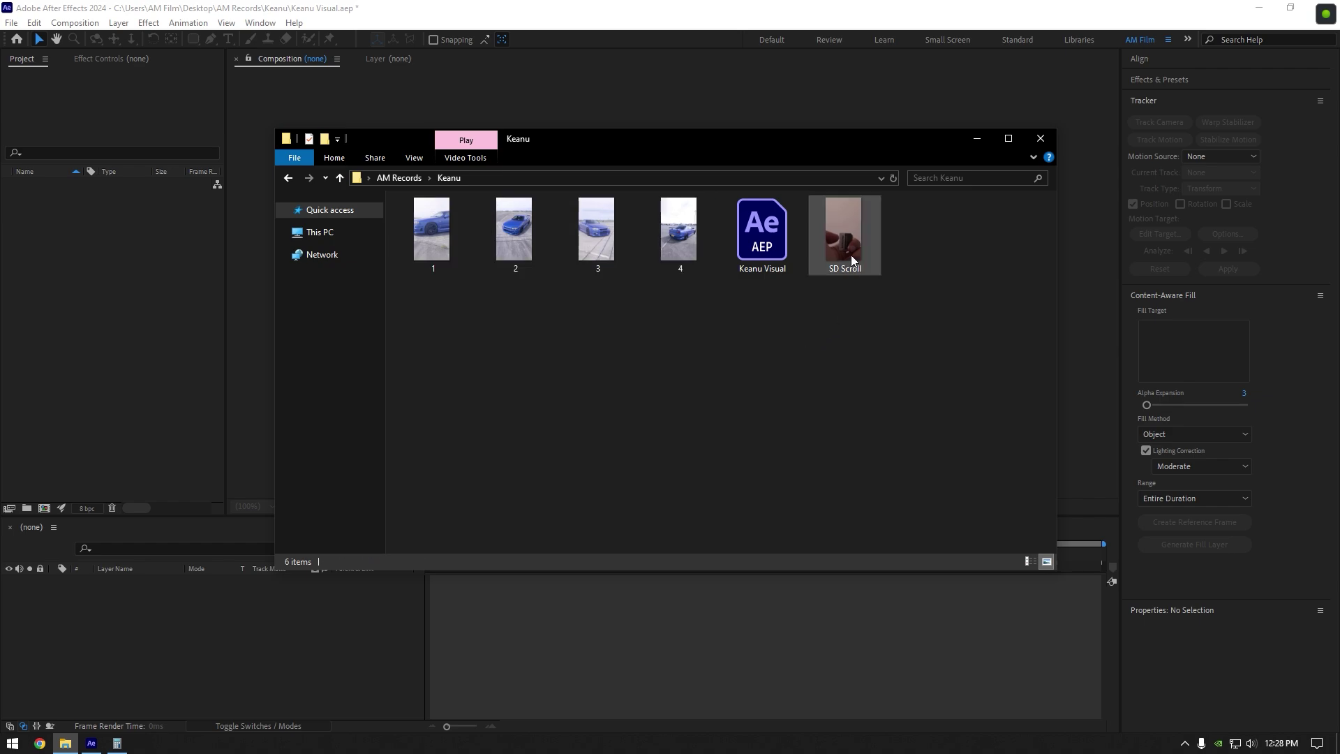
- Import SD Scroll.mp4 and build a 1080×1920, 60 fps composition from it
click(852, 260)
drag(852, 260, 136, 316)
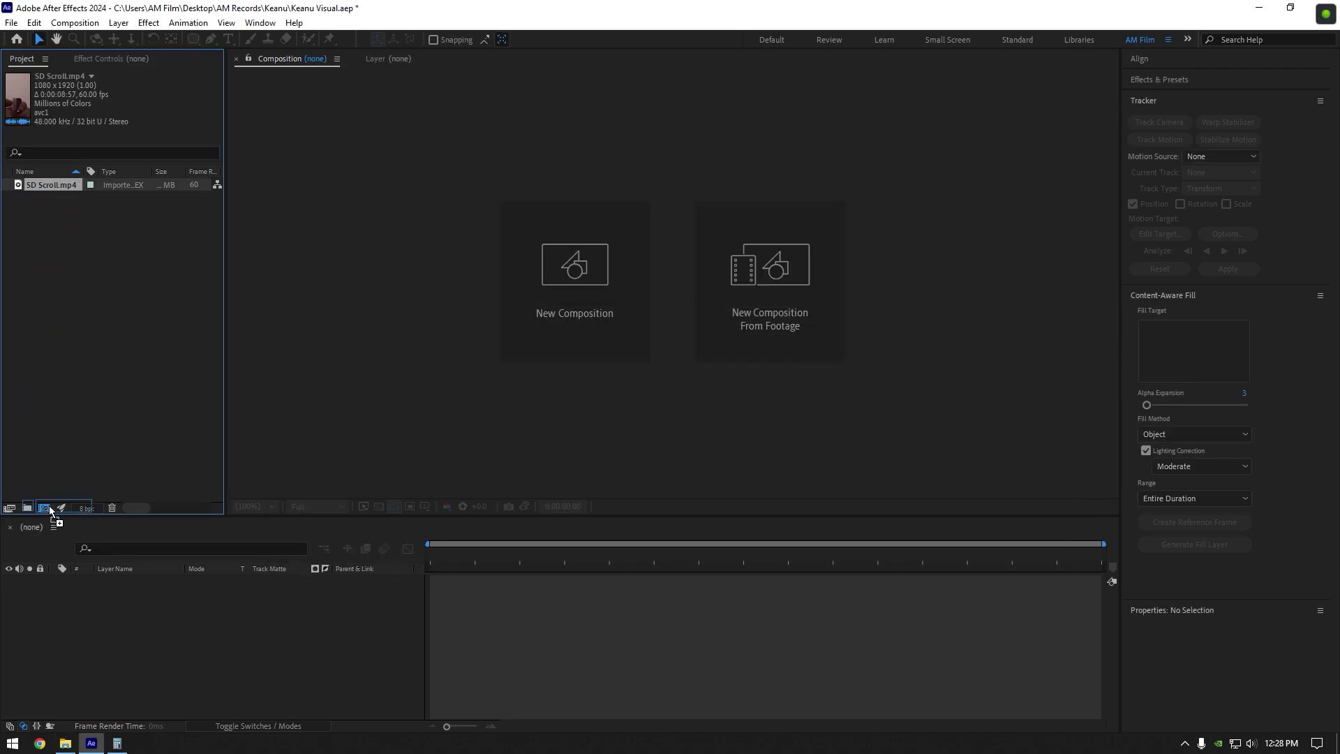
drag(49, 506, 44, 508)
- Scrub the SD Scroll comp to 0:00:06:14, trimming it to about 4:56, then return to frame 0
click(457, 553)
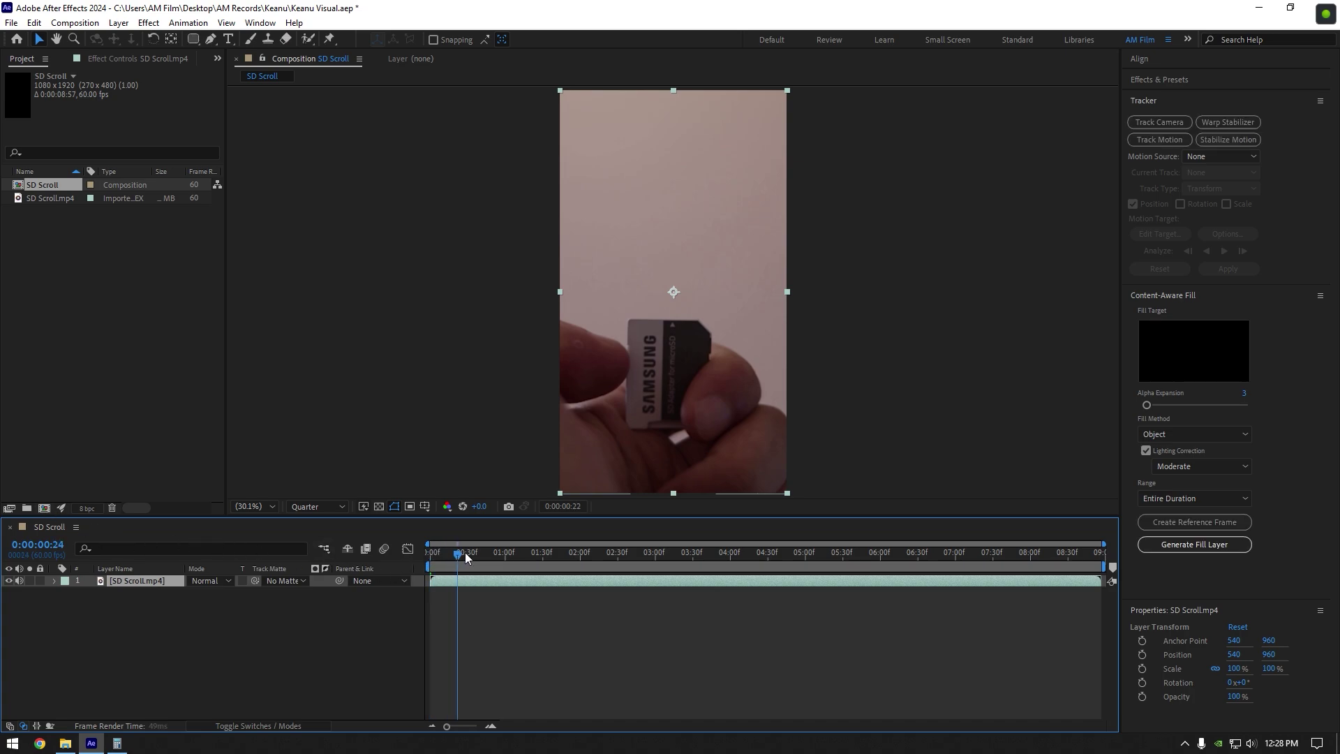
drag(467, 557, 911, 578)
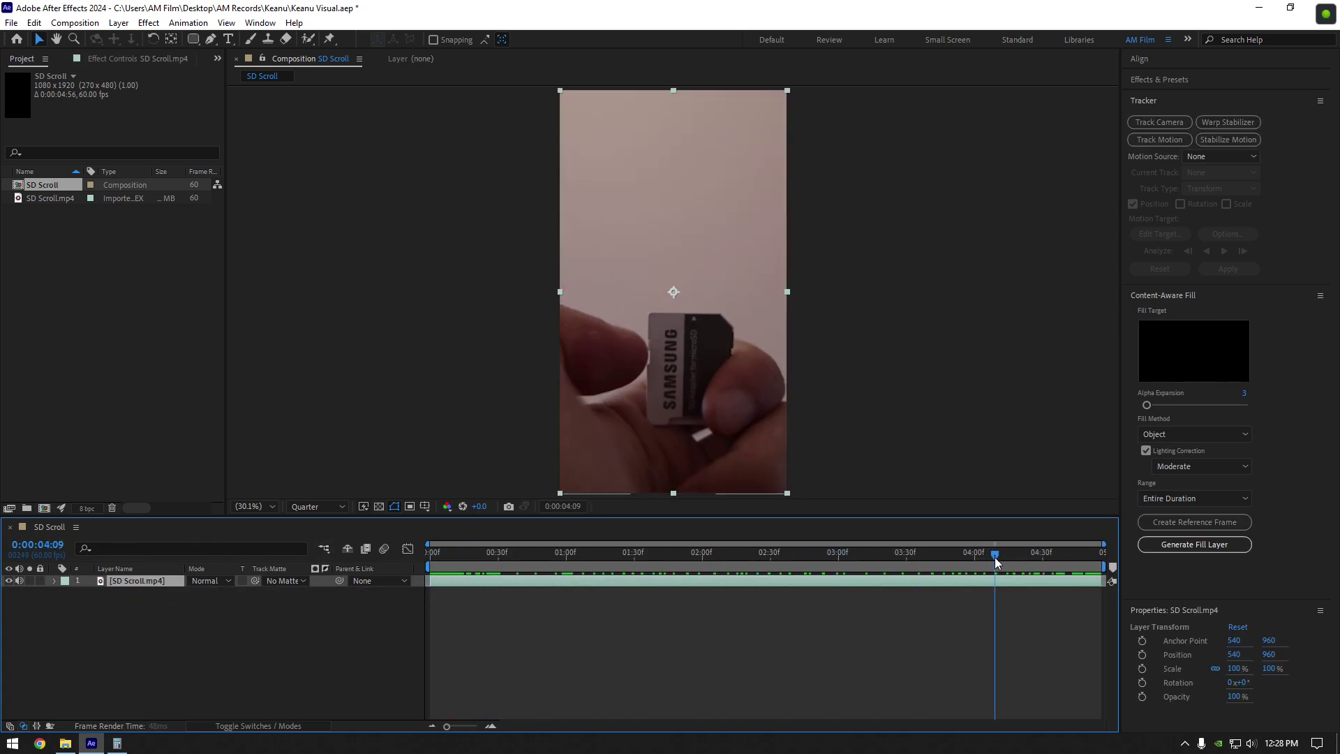
drag(995, 552, 407, 559)
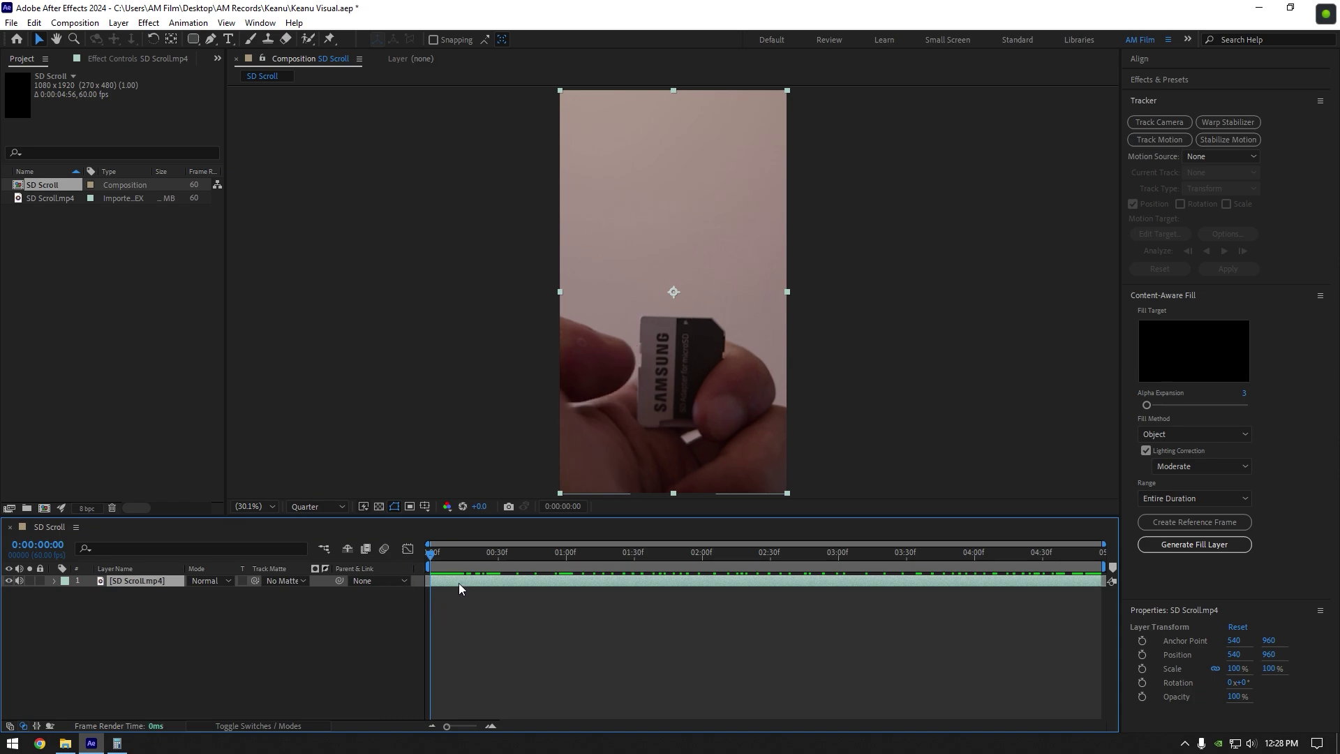
- Track the SD card edge with Track Point 1, enabling Adapt Feature On Every Frame, and analyze forward
click(1160, 140)
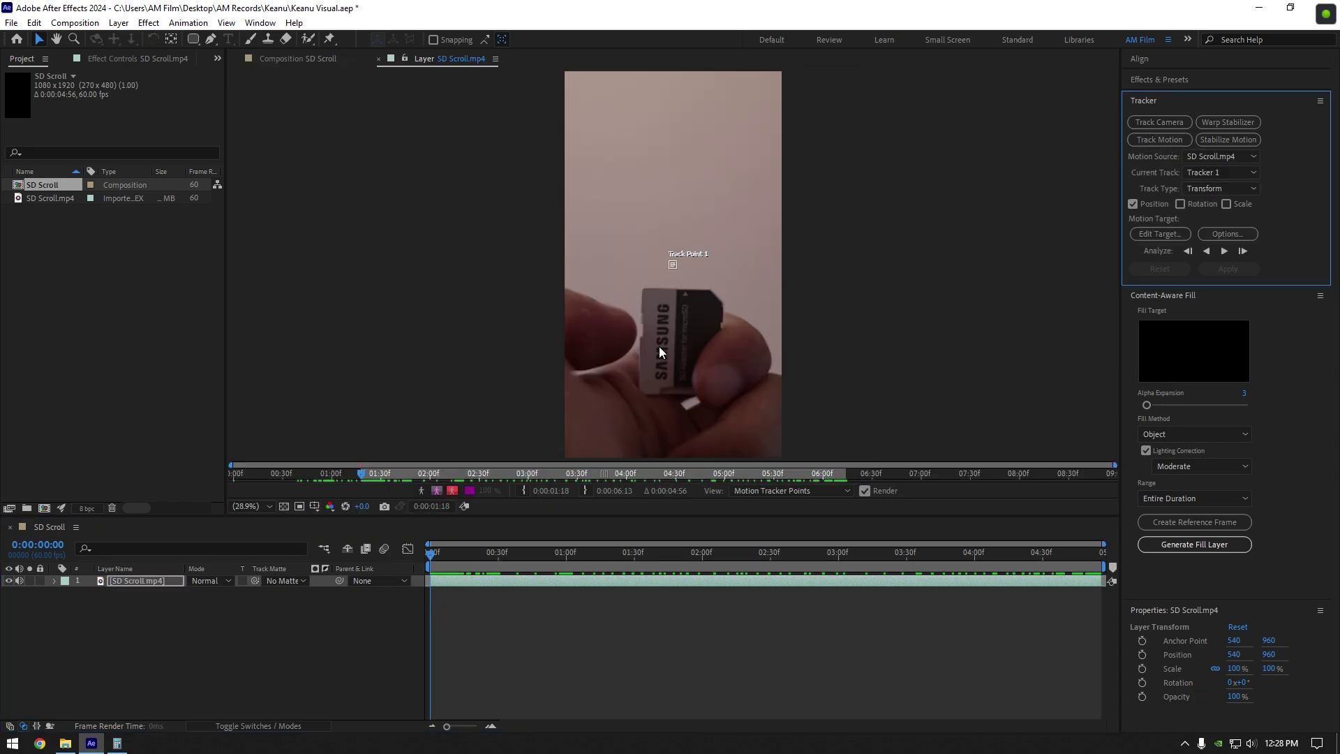
scroll(683, 271, up, 2)
drag(682, 268, 685, 364)
click(1228, 234)
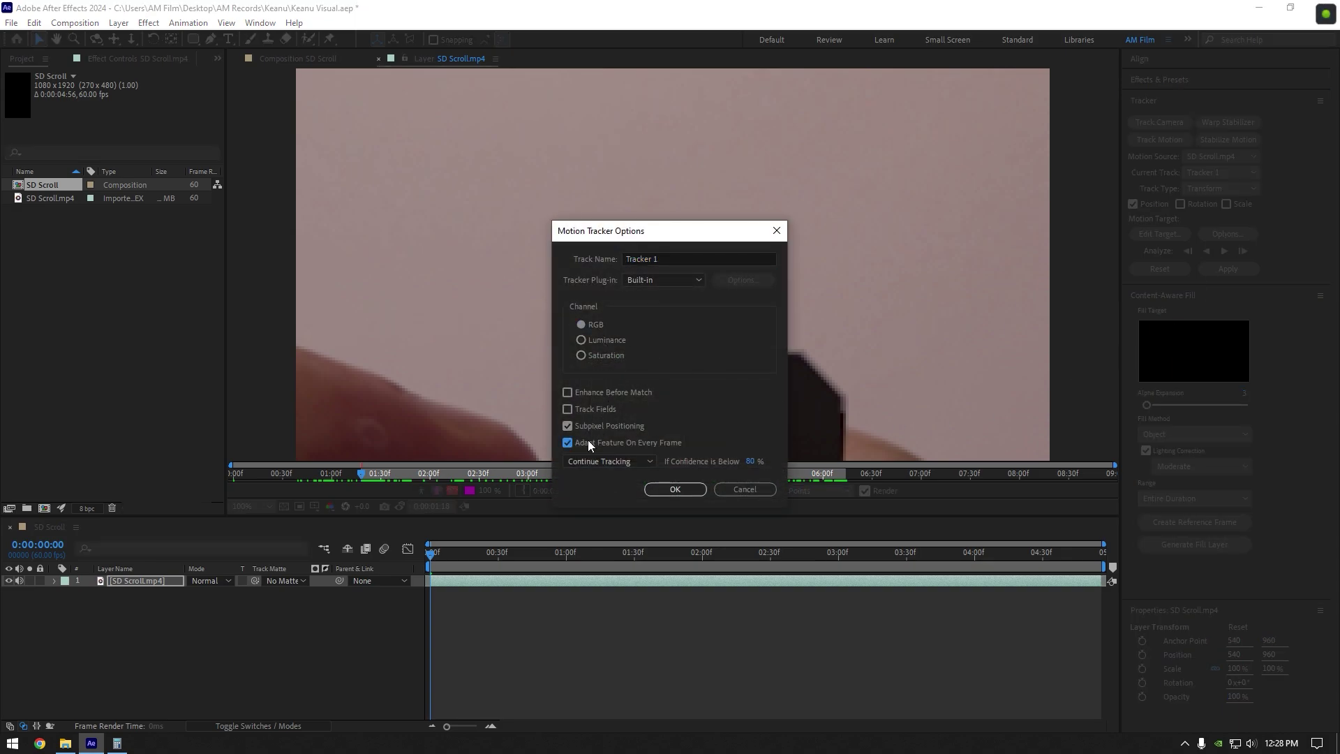
click(674, 489)
click(1224, 252)
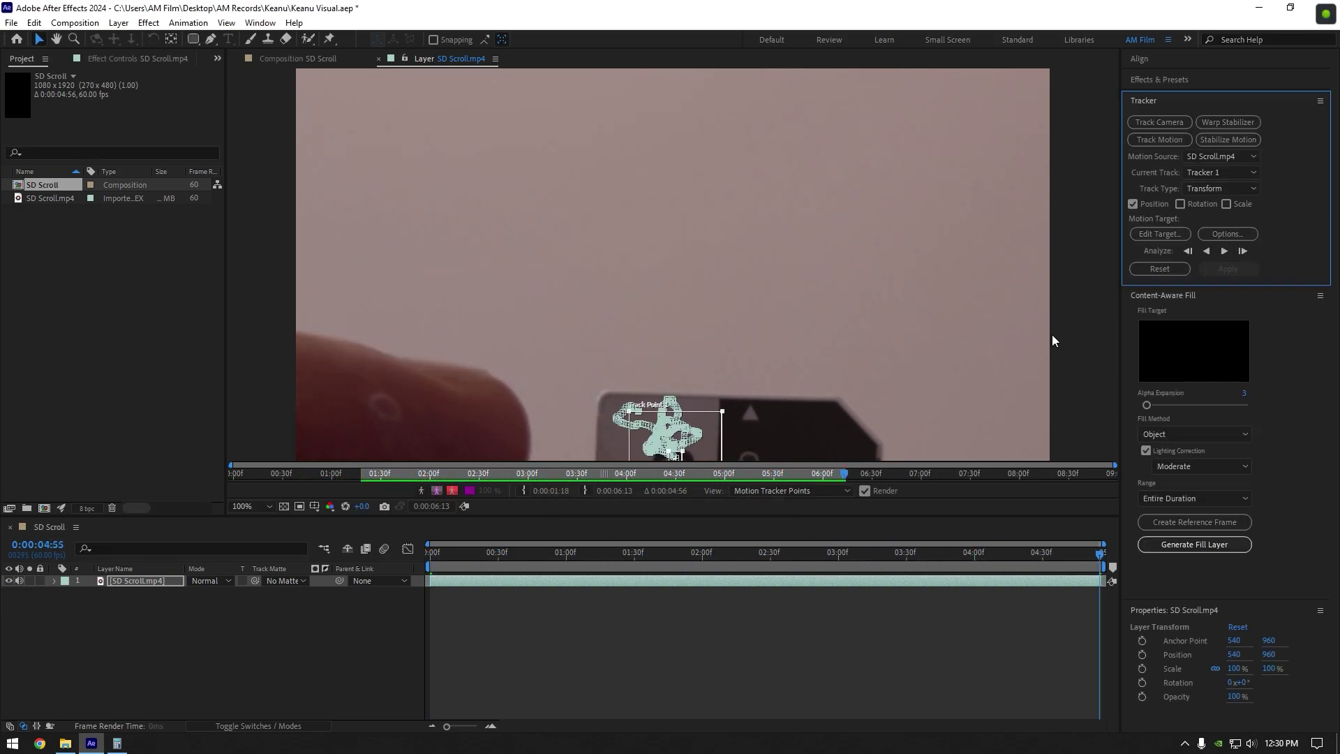
- Add a new null object layer and rename it SD Track
right_click(216, 667)
mouse_move(293, 492)
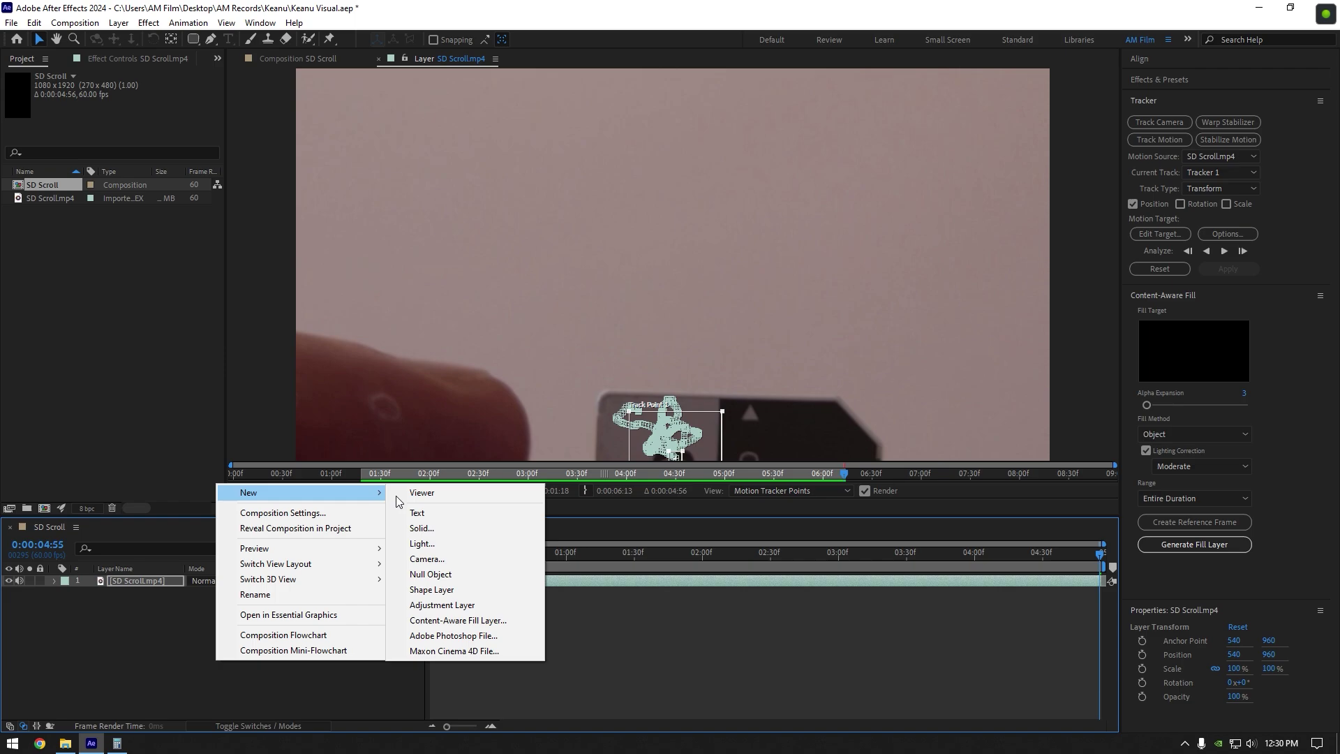
click(431, 574)
right_click(140, 582)
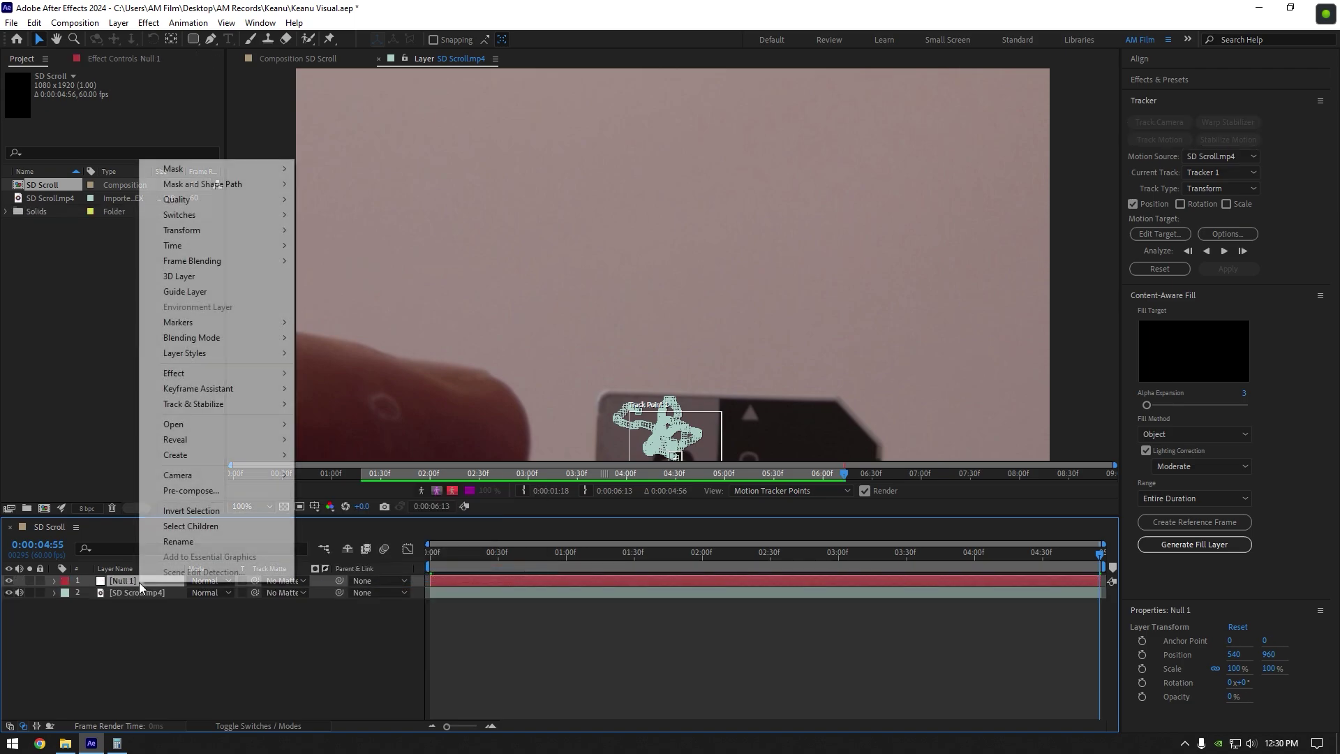
click(179, 542)
text(SD Track)
key(Return)
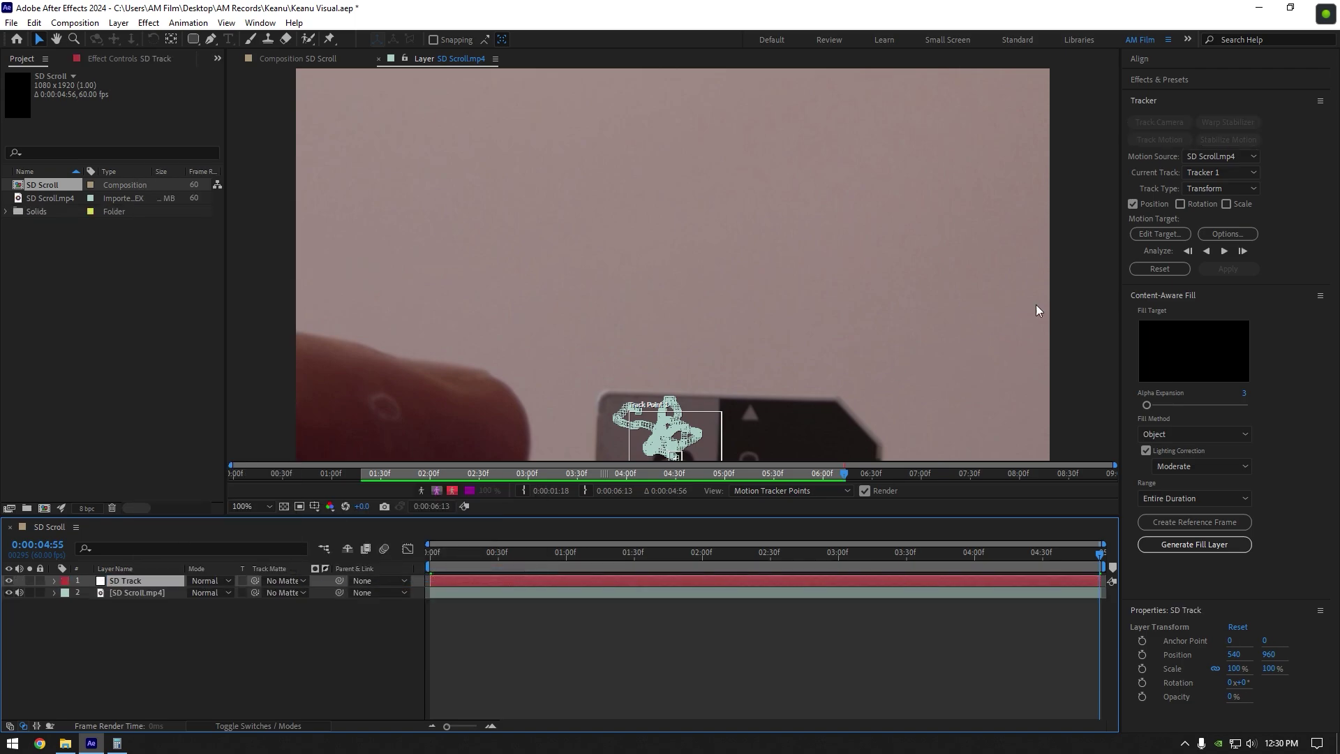
- Set SD Track as the motion target and apply the X and Y tracking data
click(1159, 234)
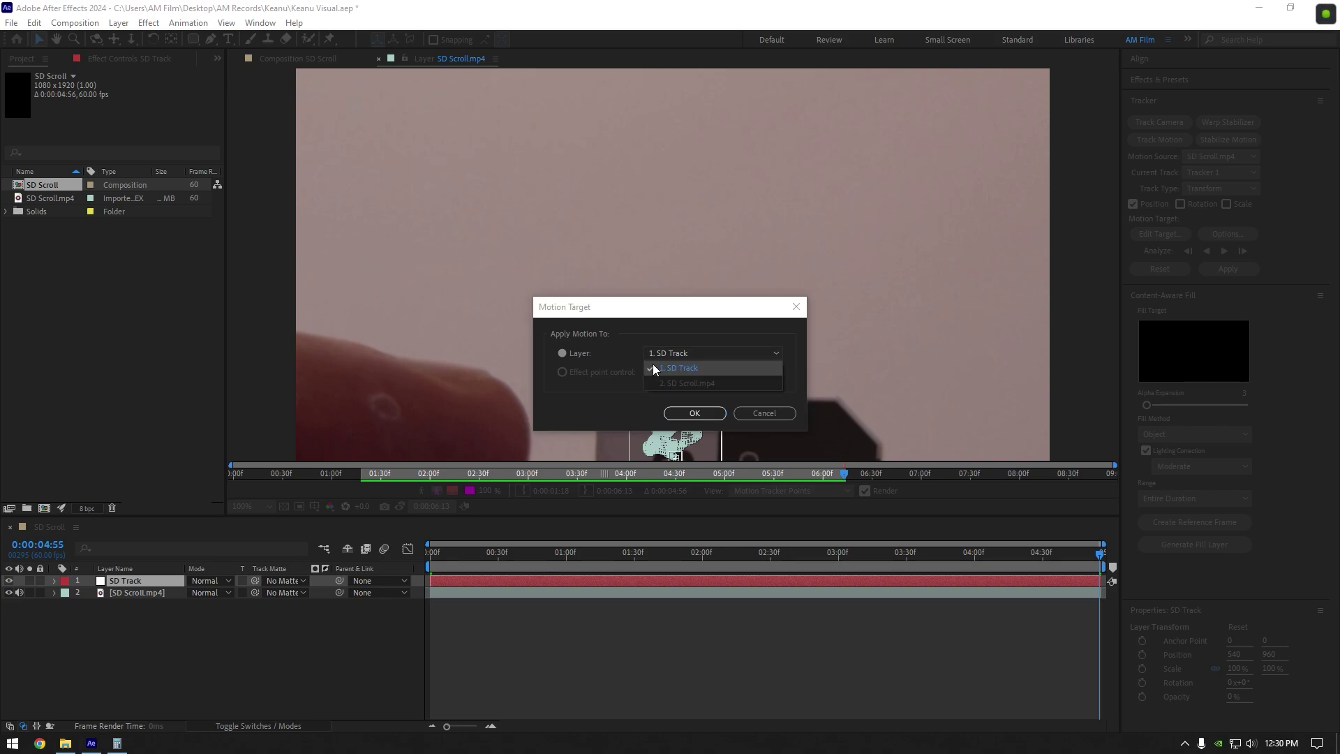
click(691, 413)
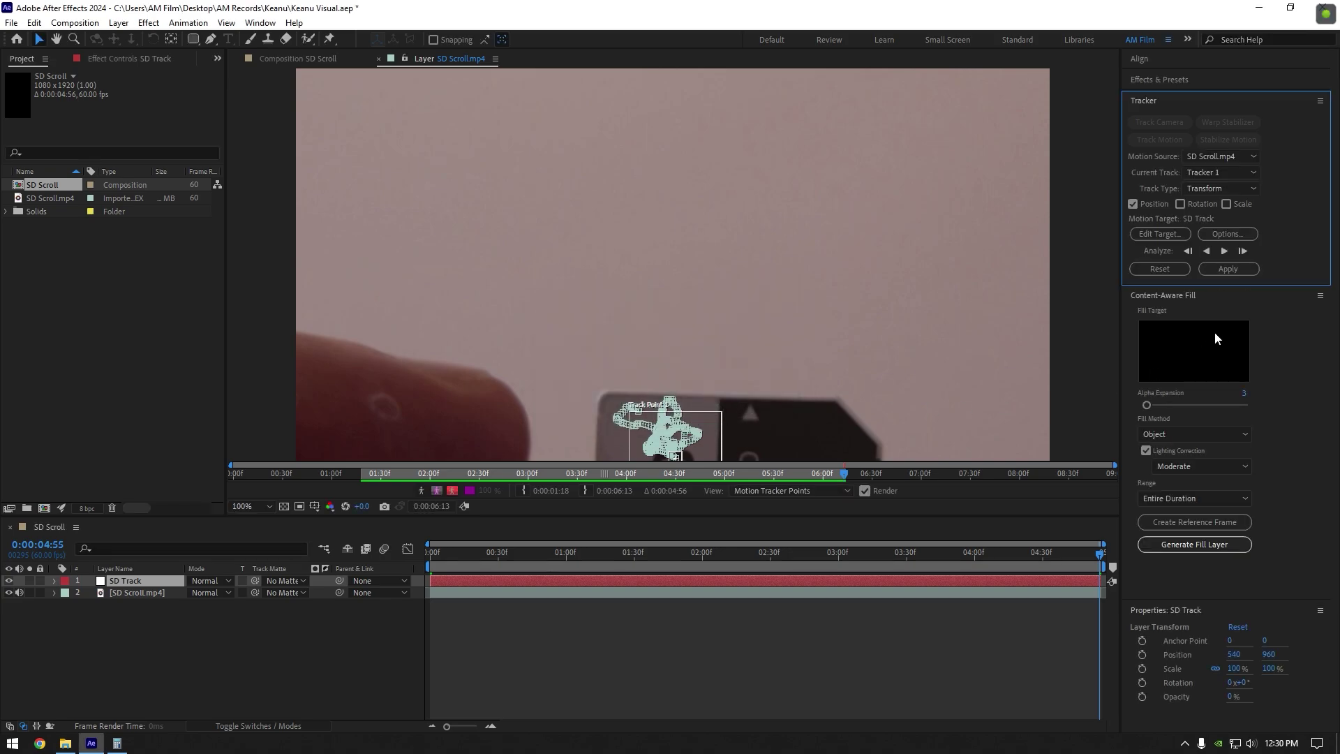
click(1228, 269)
click(652, 388)
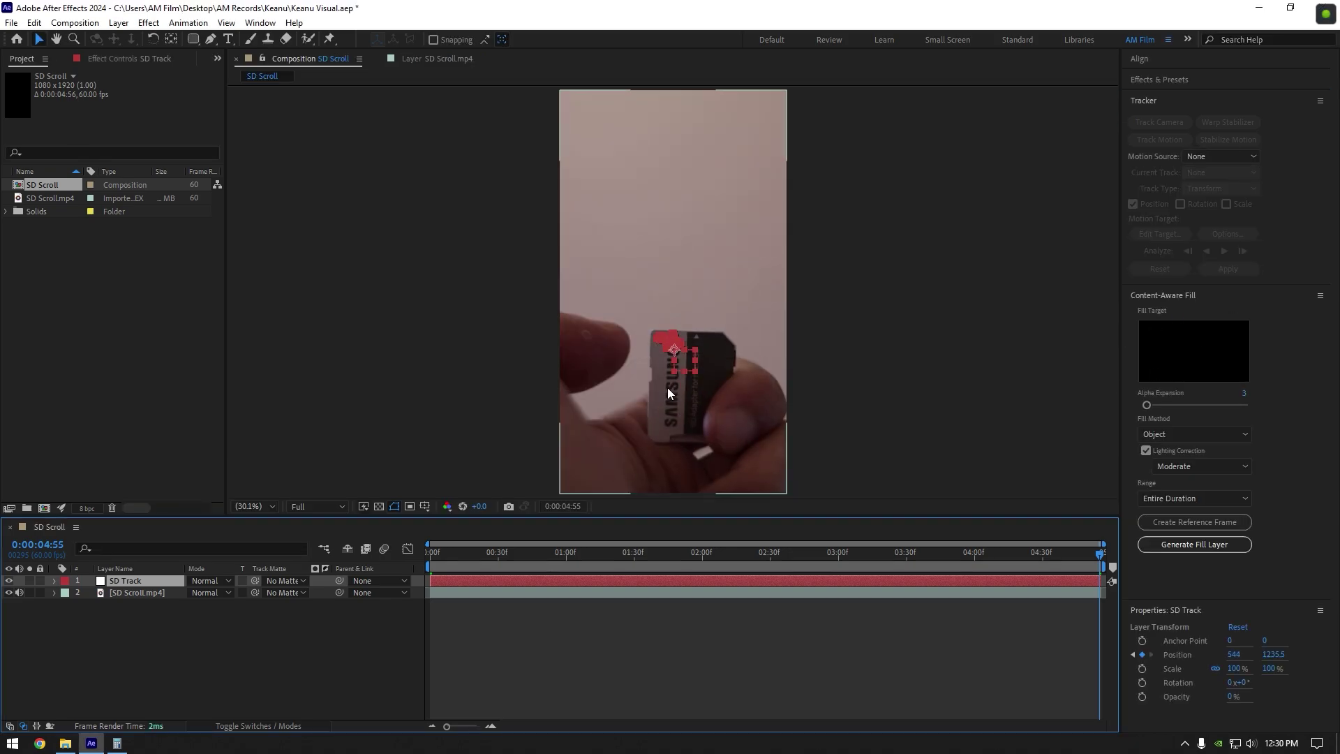
- Check the tracked null at a few moments and play a preview from the start
click(851, 551)
click(593, 553)
key(space)
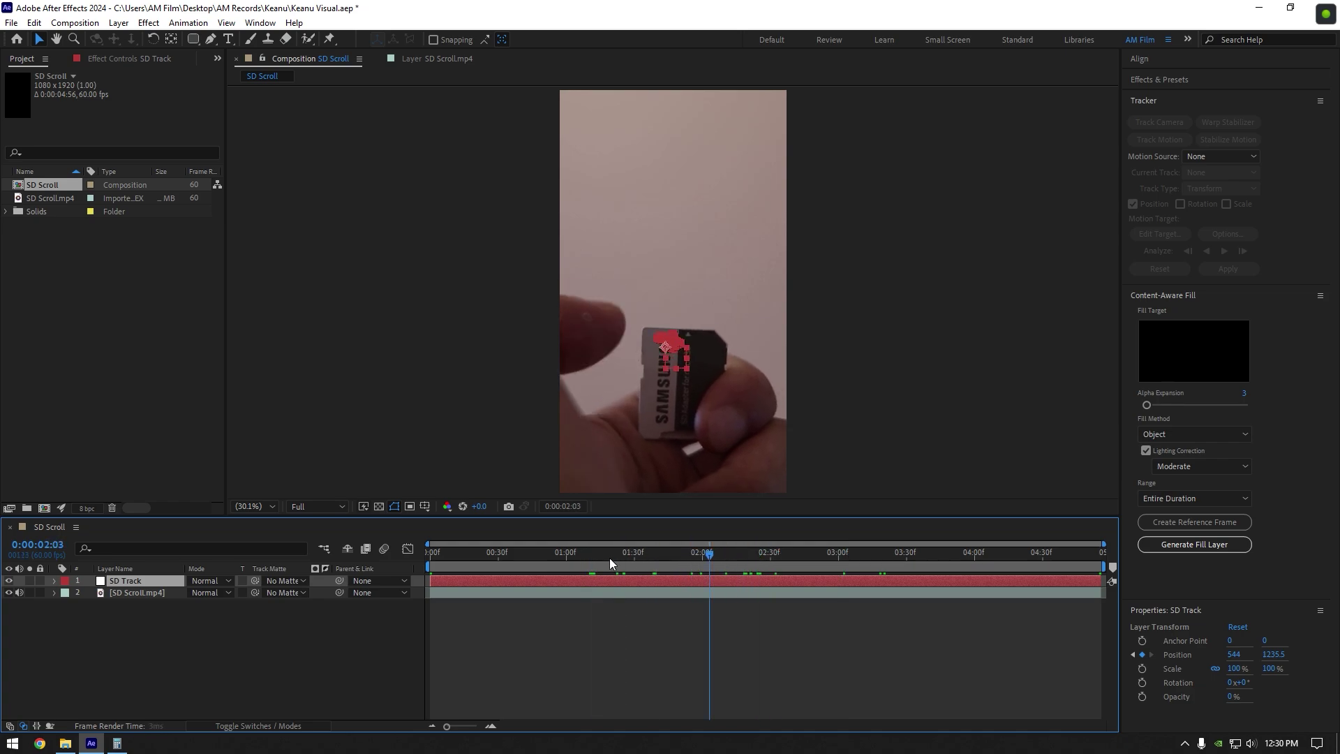
key(Home)
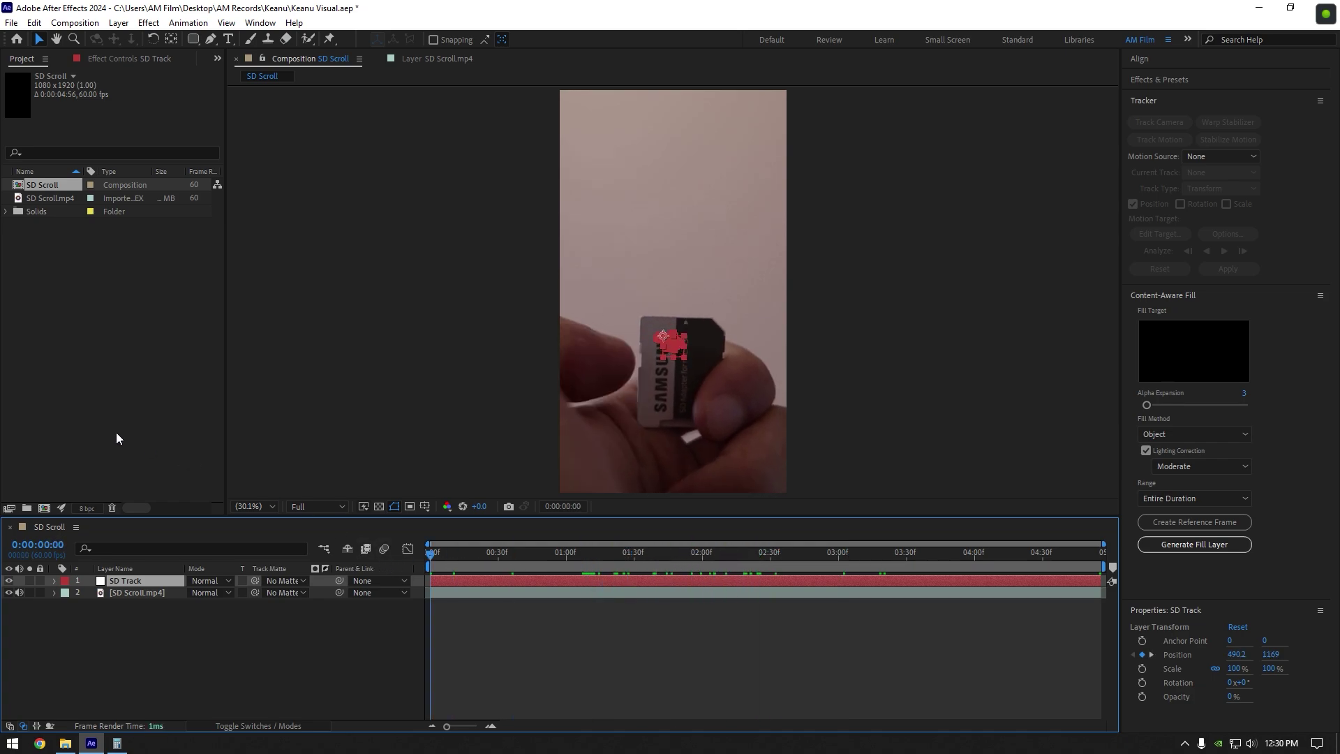
- Create a new project folder named Videos
click(27, 508)
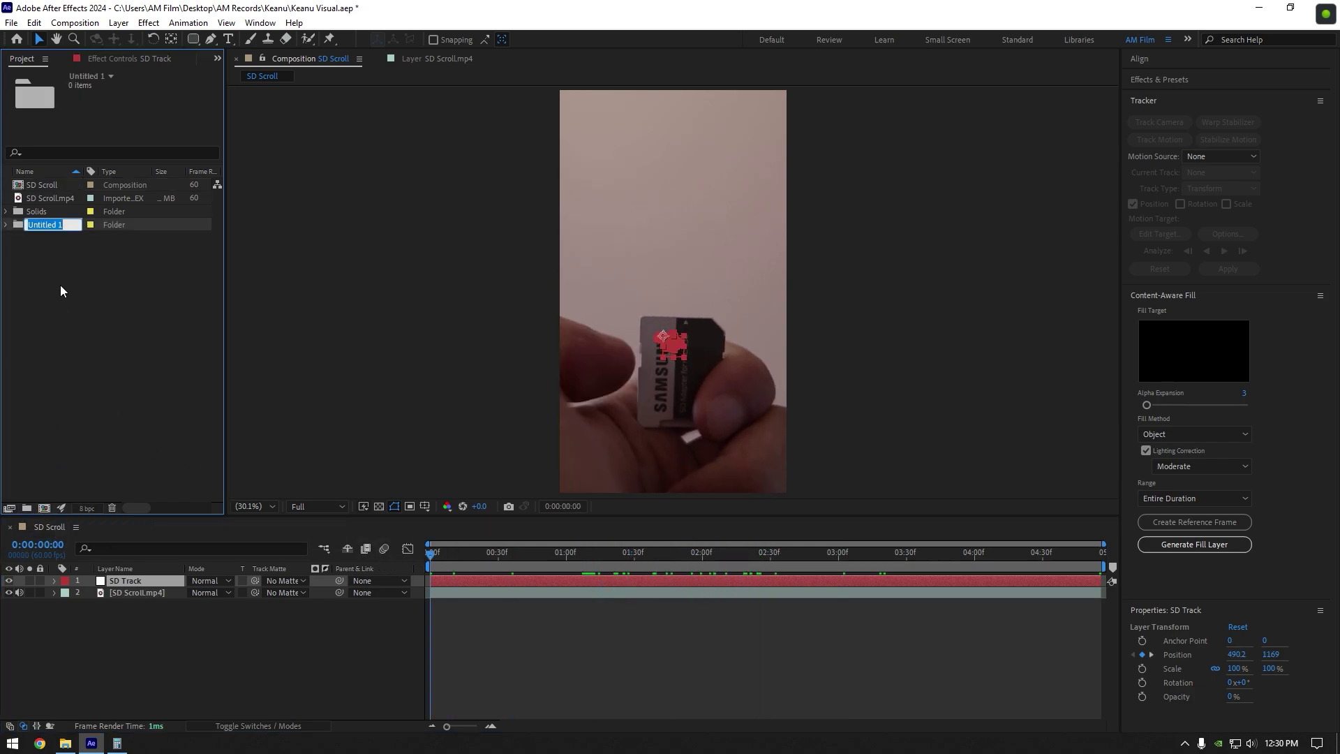
text(Videos)
key(Return)
- Import car clips 1–4 into the Videos folder and expand it
click(65, 743)
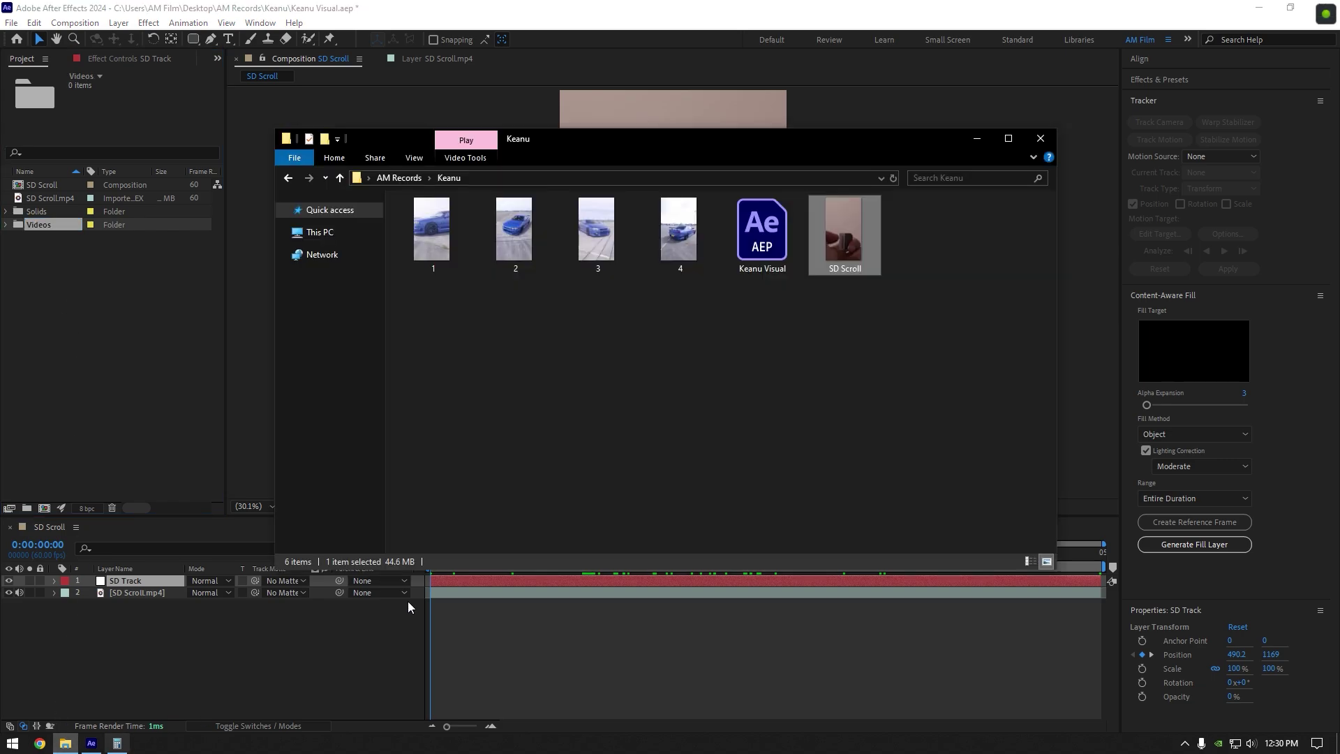
drag(458, 298, 662, 237)
drag(423, 247, 34, 225)
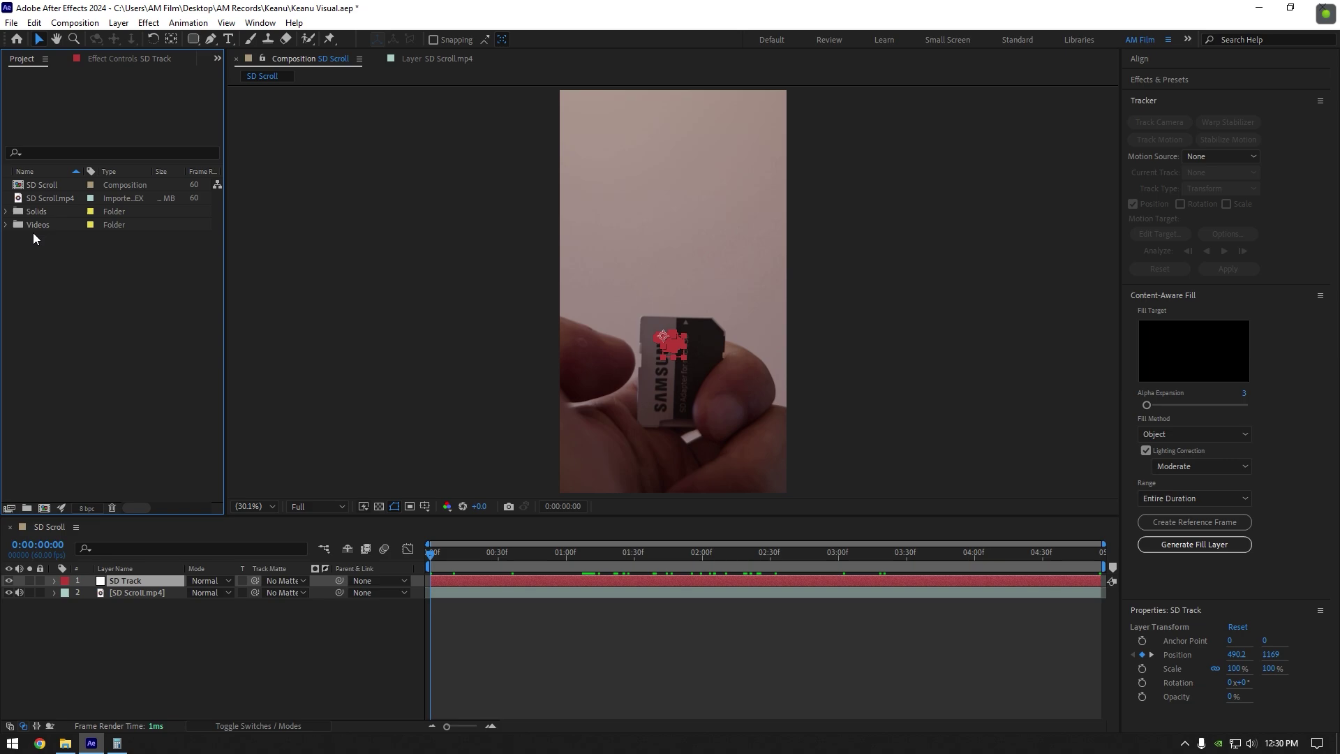
click(6, 225)
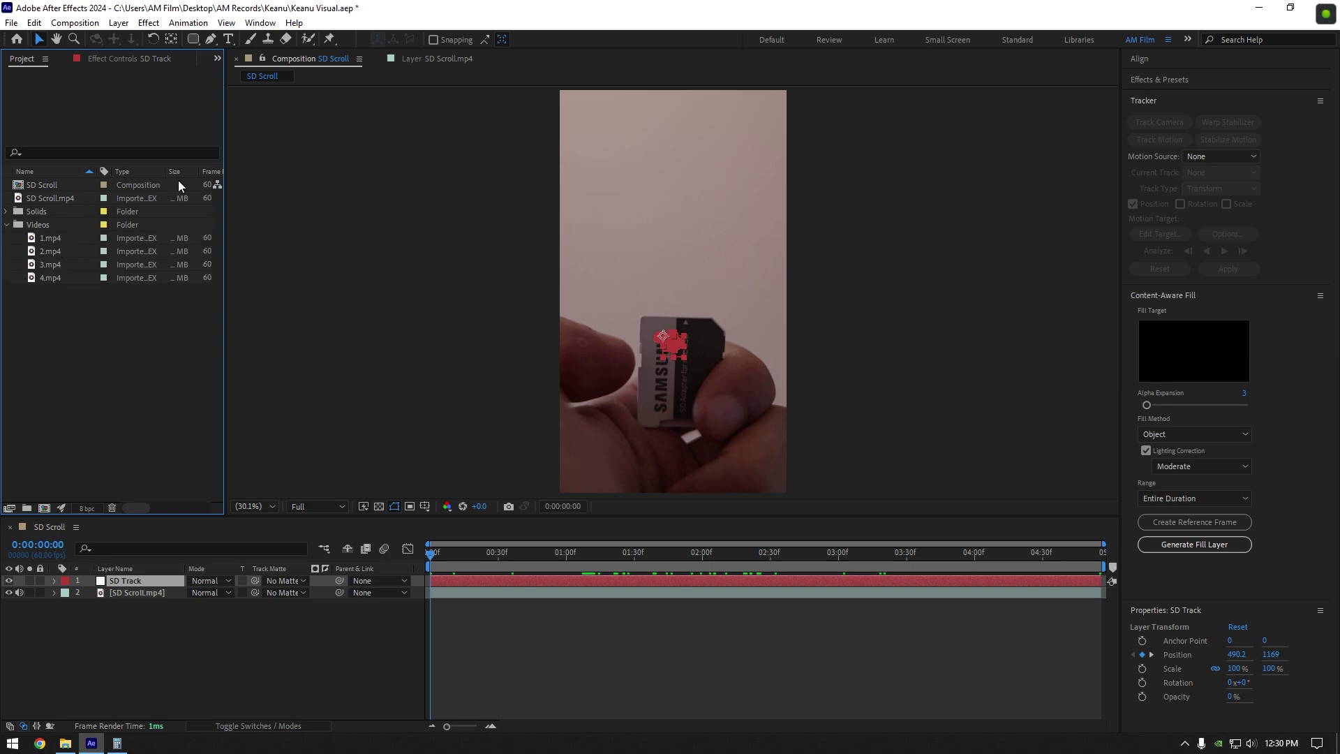
- Create a 1080×1920, 60 fps comp named 360 and add 1.mp4 to its timeline
click(74, 23)
click(91, 34)
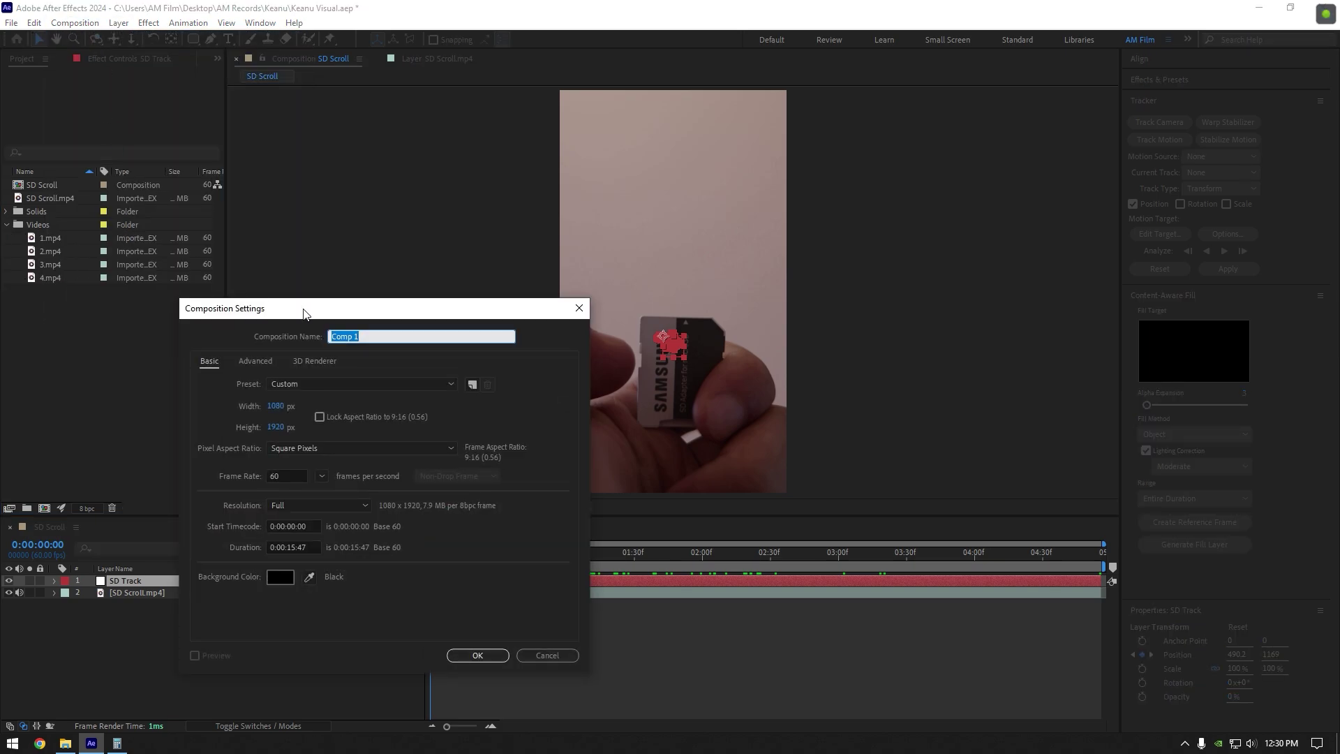
text(360)
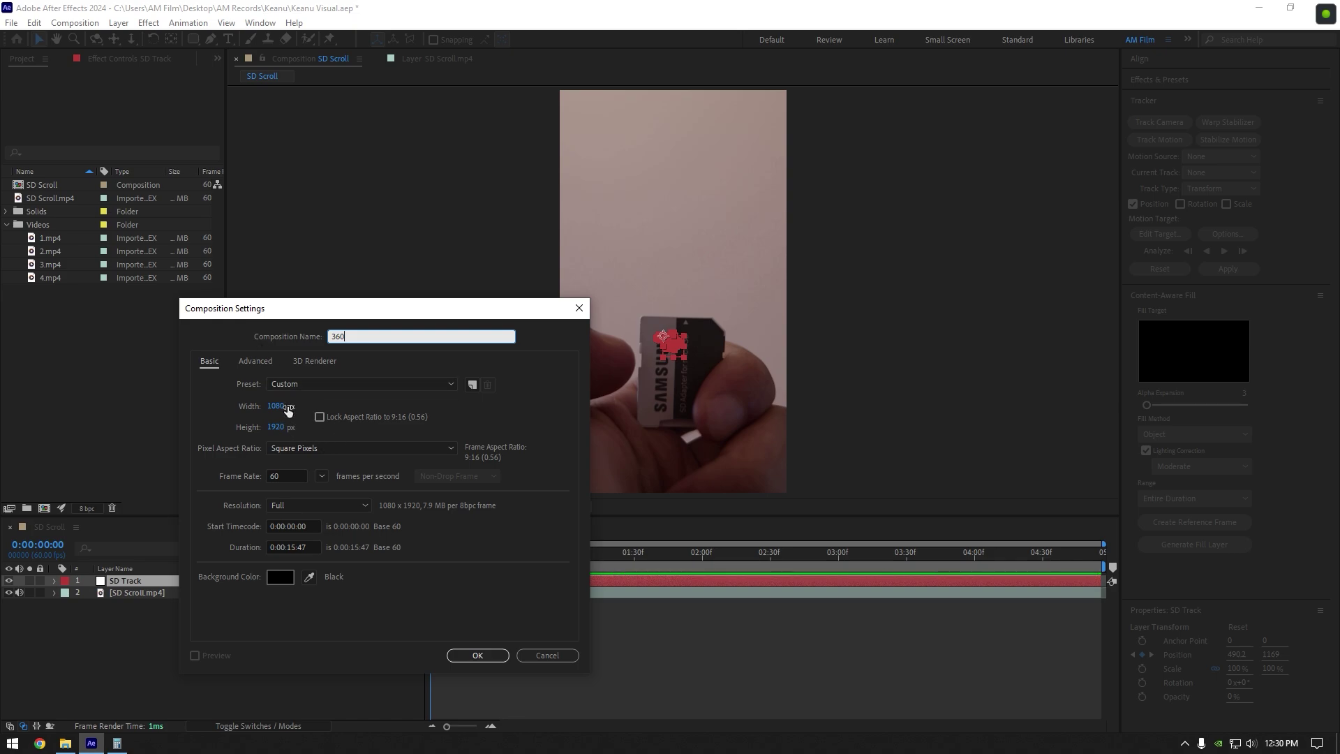
click(479, 654)
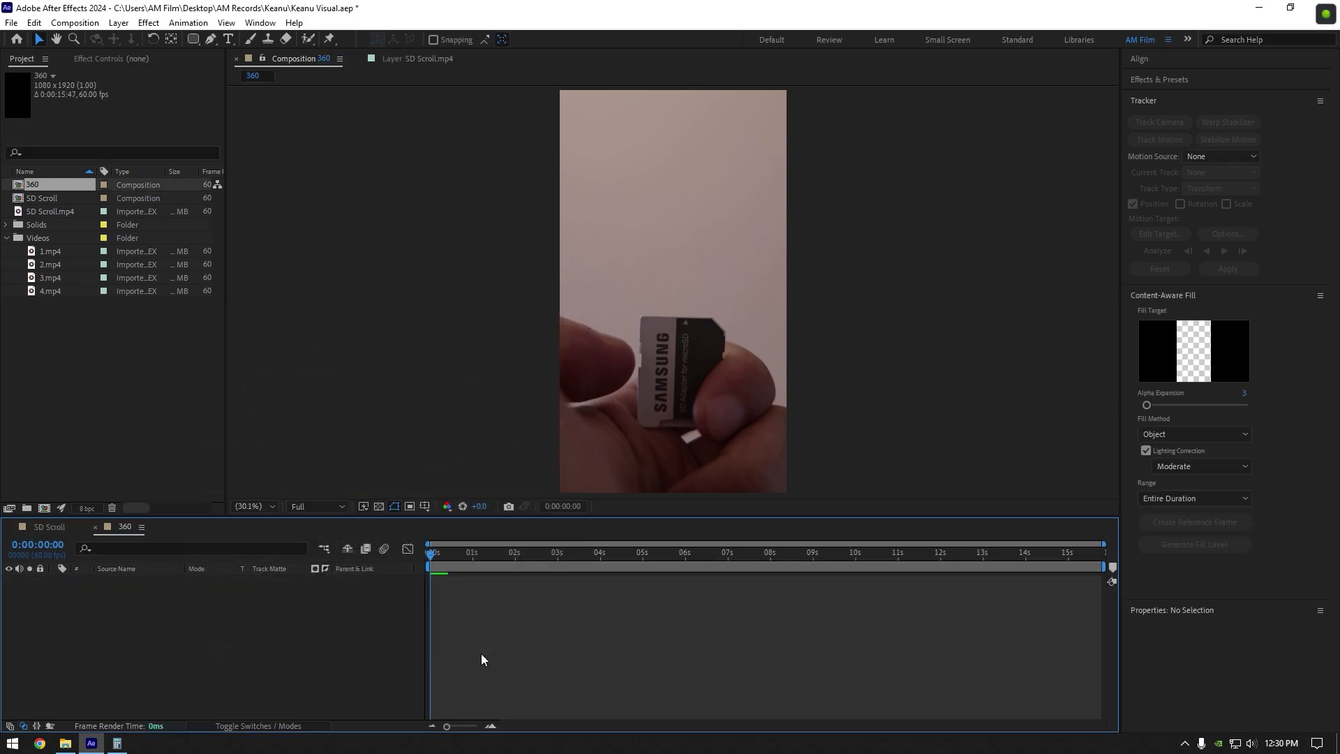
click(50, 251)
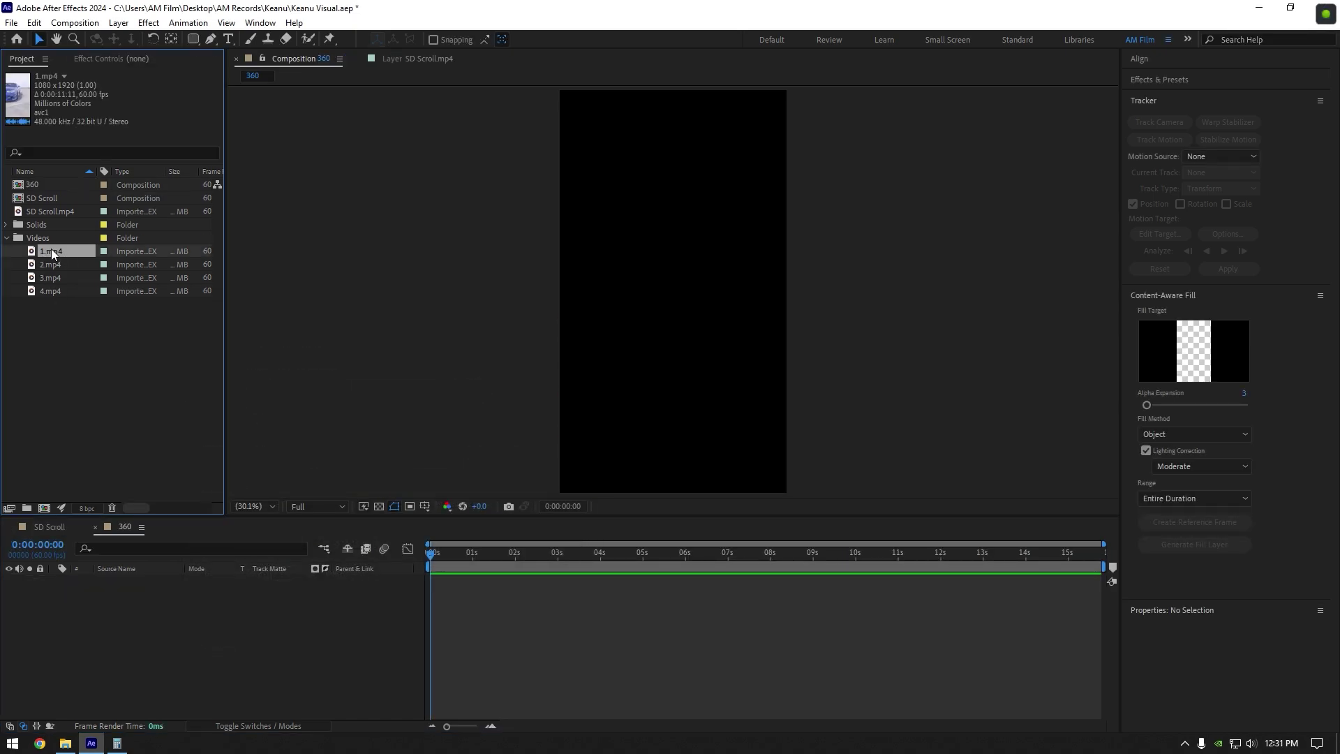
drag(52, 248, 189, 626)
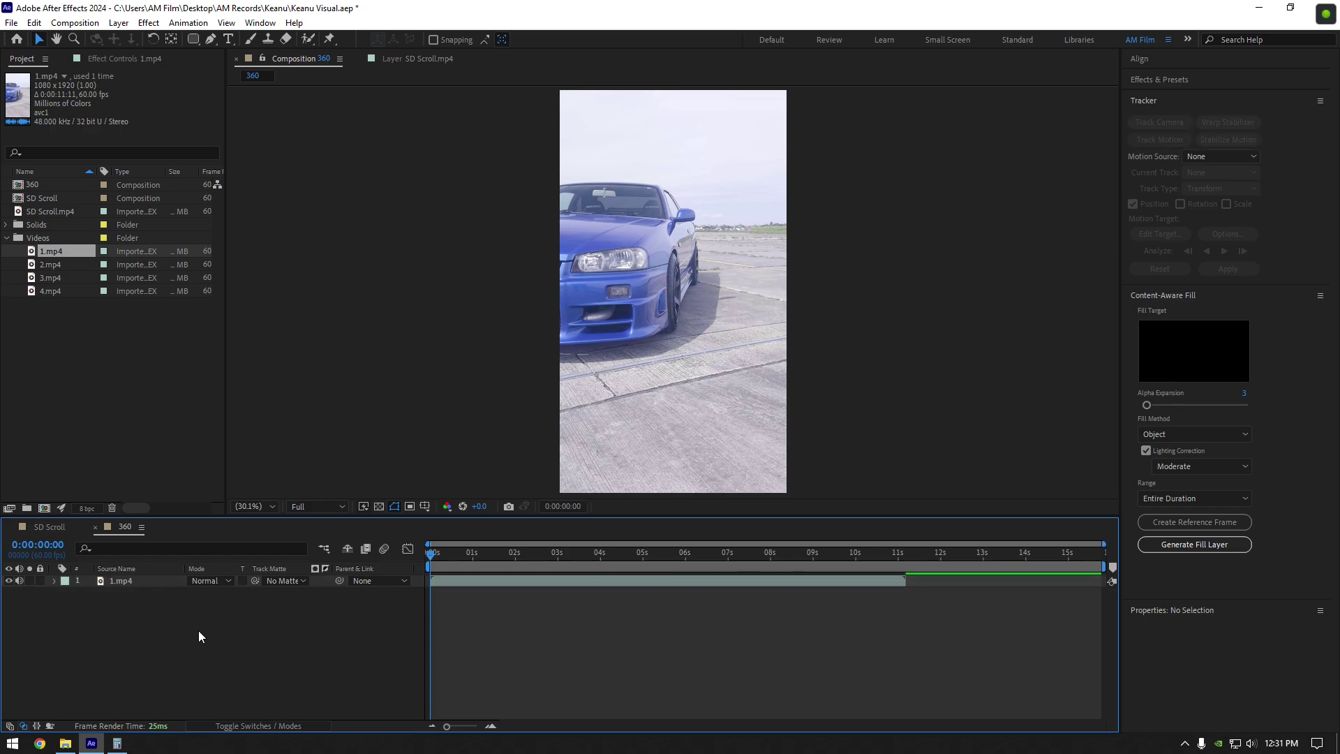
- Draw a rectangle shape covering the whole 360 frame
click(194, 39)
click(260, 46)
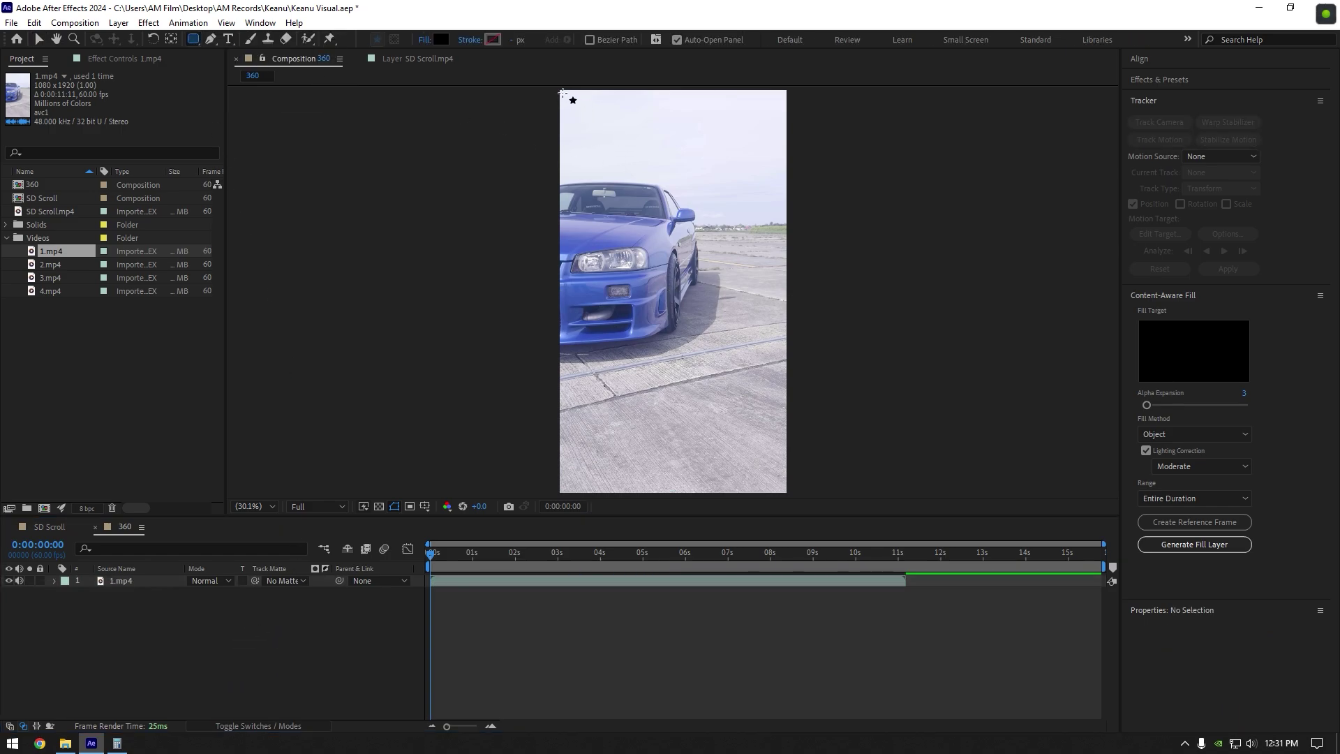
mouse_move(563, 93)
mouse_down()
mouse_move(778, 448)
mouse_move(780, 489)
mouse_up()
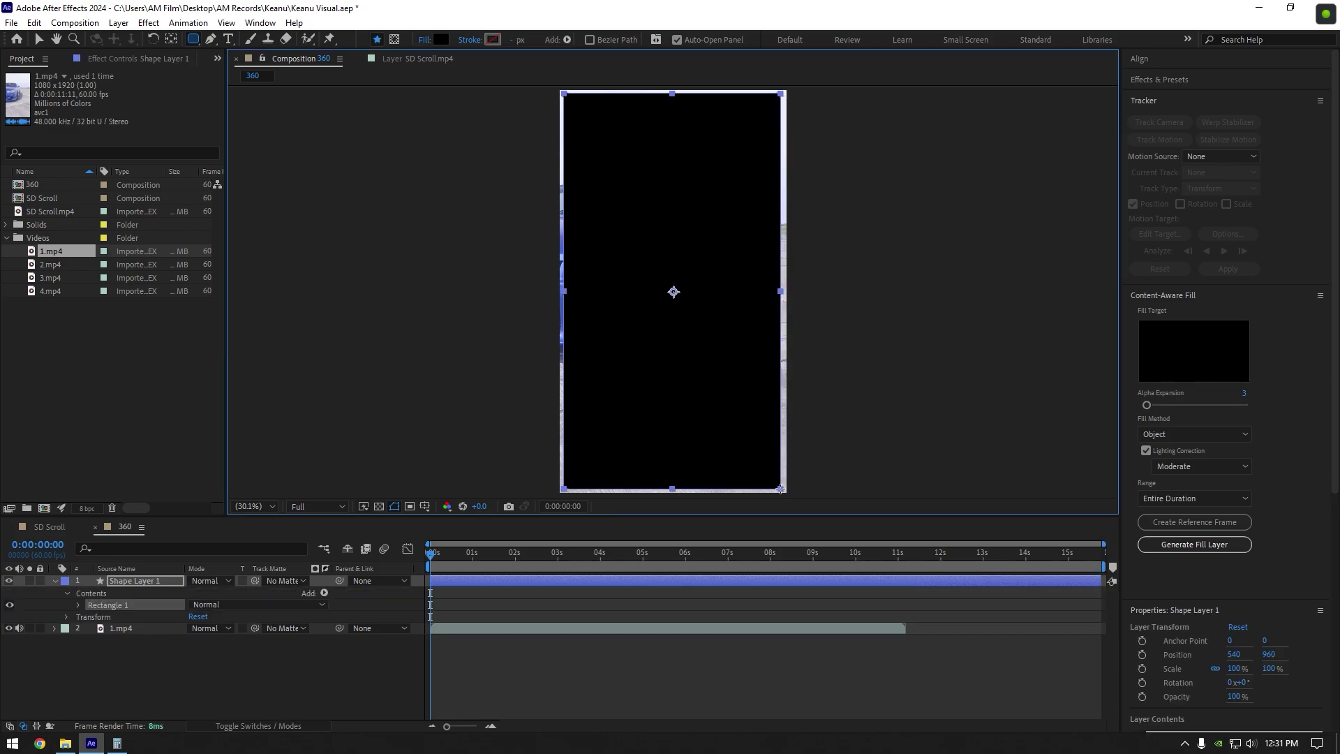
- Set Rectangle Path 1's Roundness to 180, then collapse the shape layer
click(78, 605)
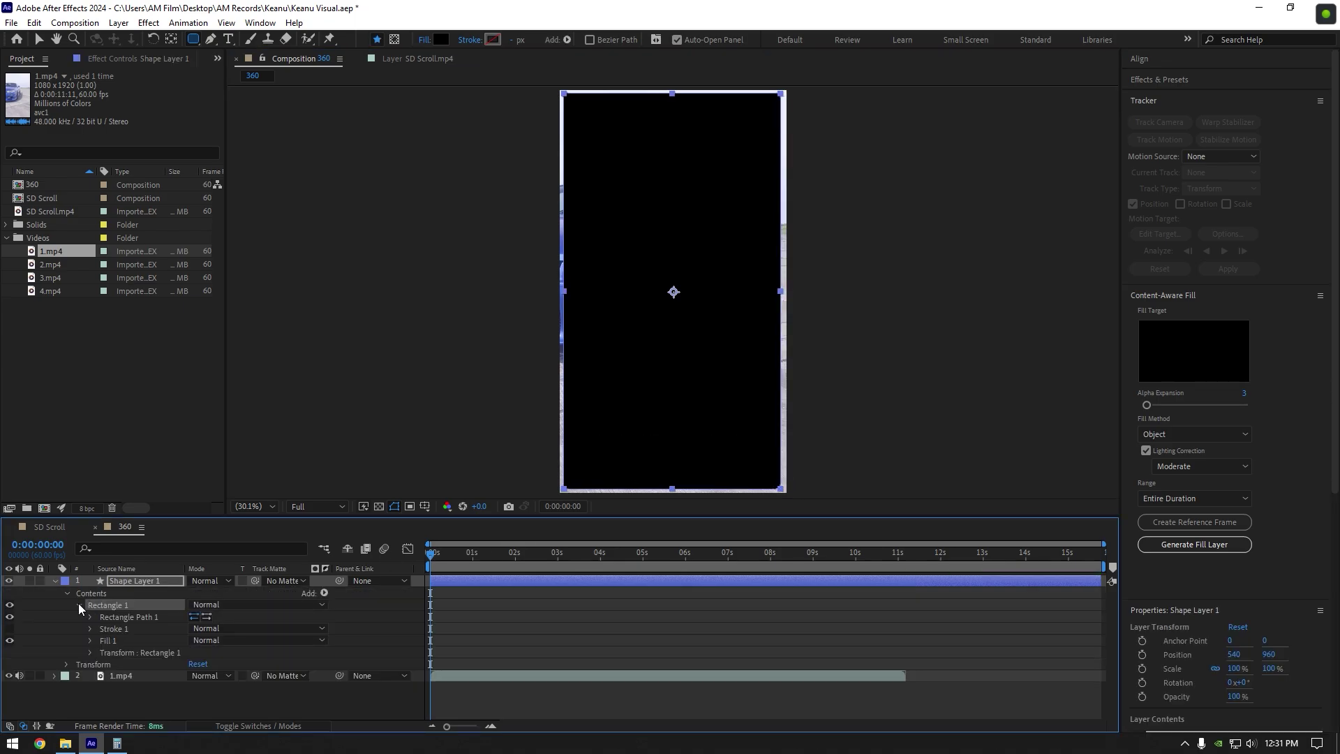
click(88, 617)
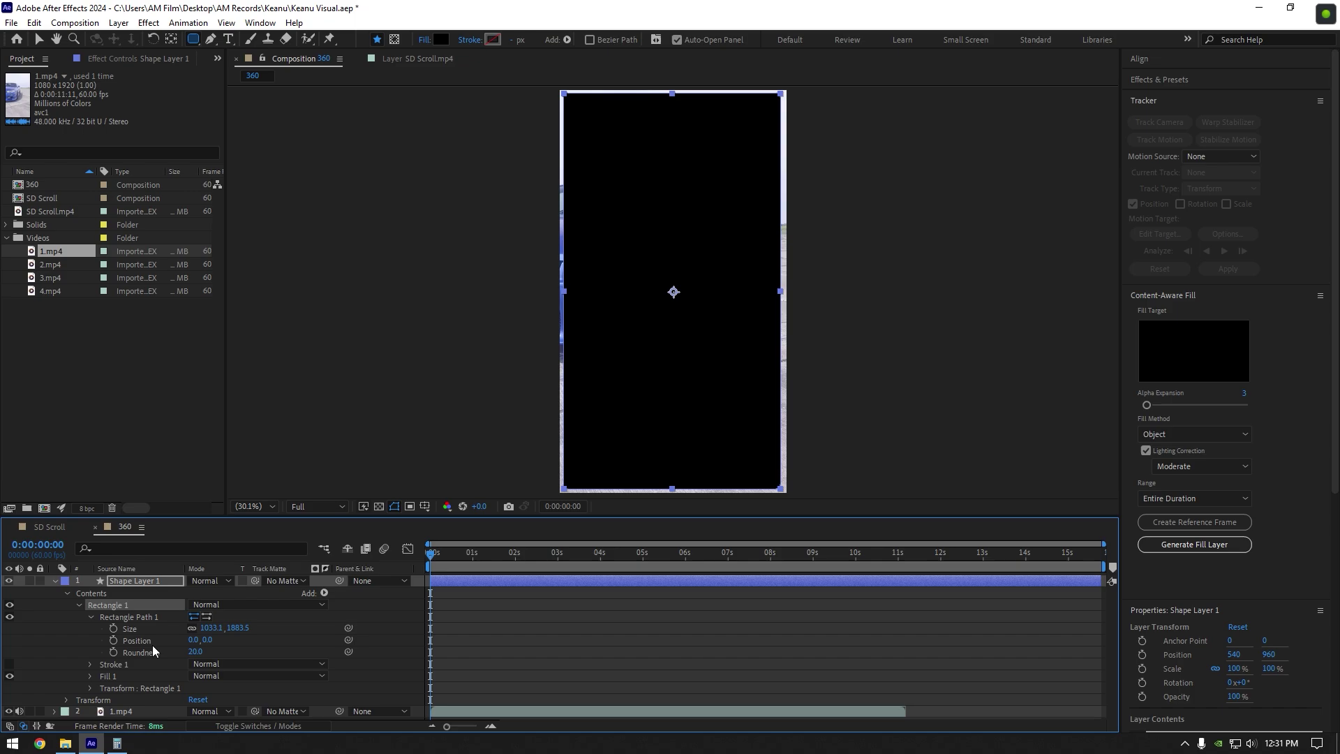
drag(220, 651, 312, 659)
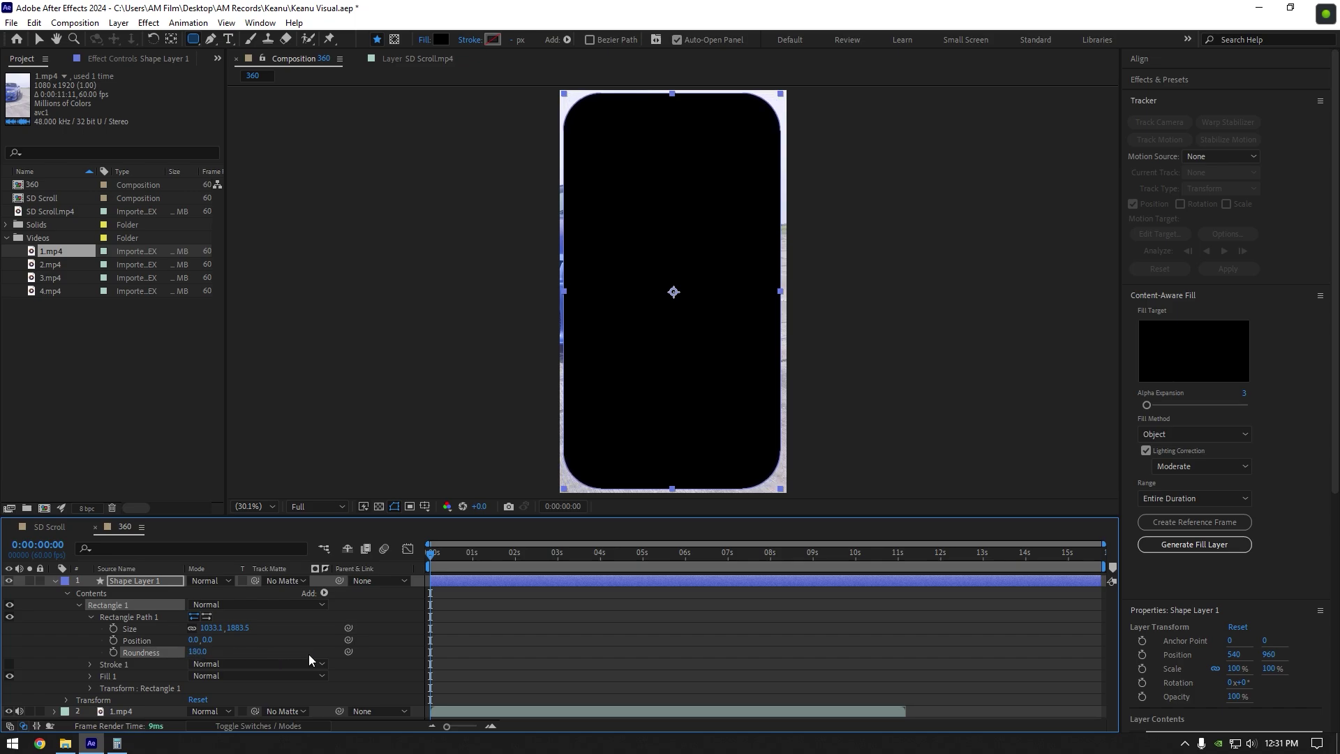
click(55, 581)
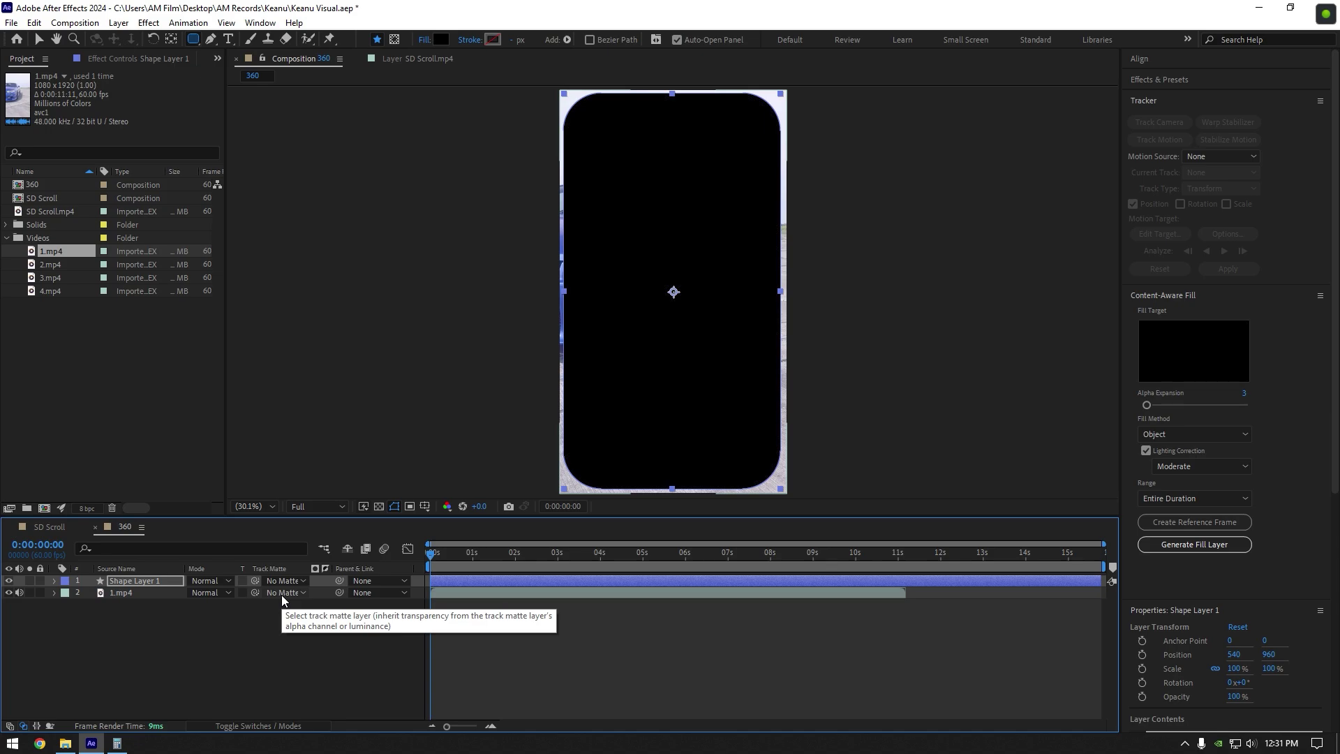
- Set 1.mp4's Track Matte to Shape Layer 1 and duplicate comp 360 as 361
click(236, 726)
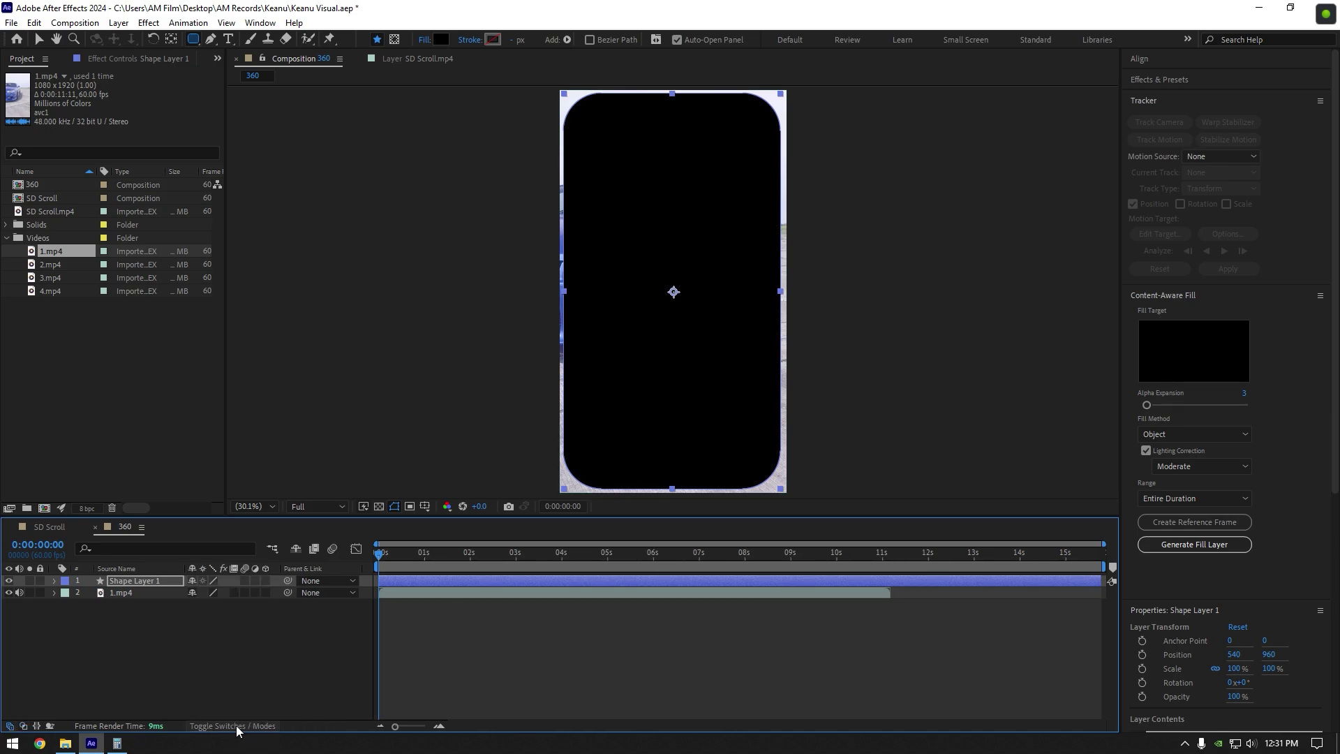
click(236, 726)
click(289, 593)
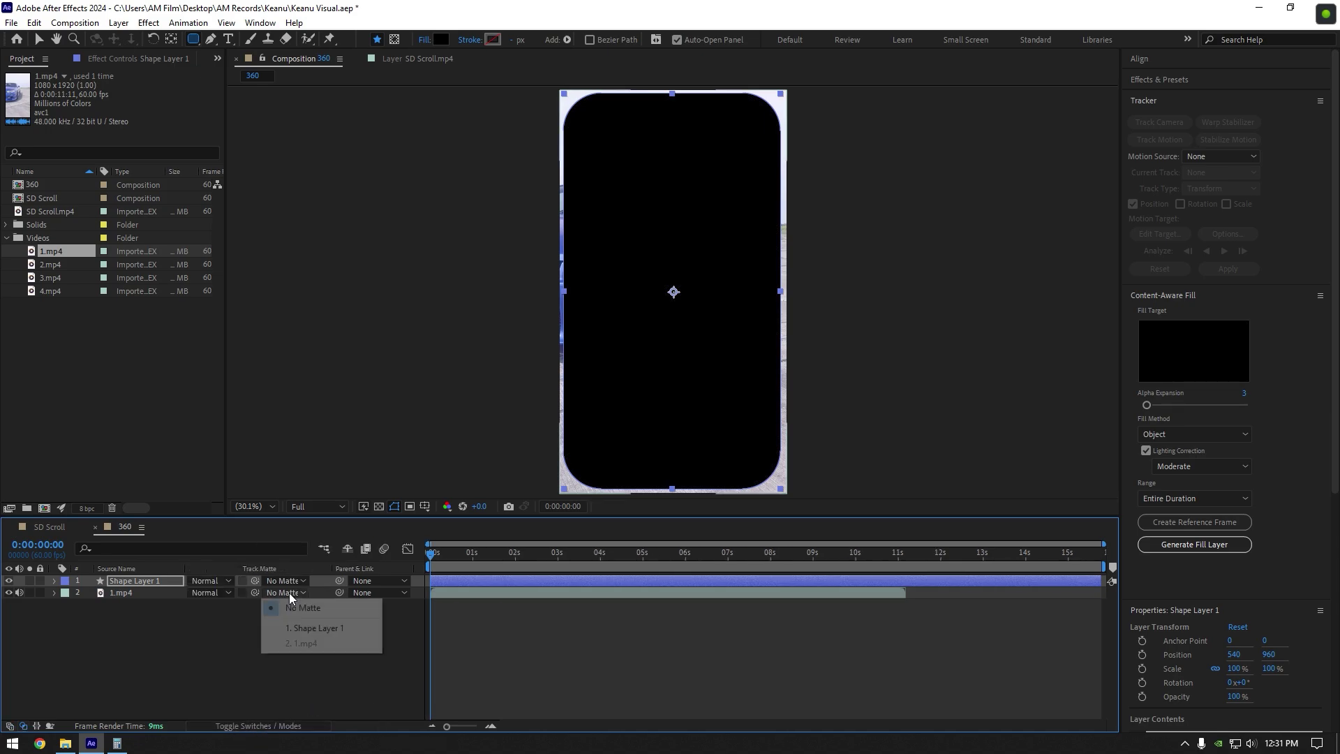
click(319, 628)
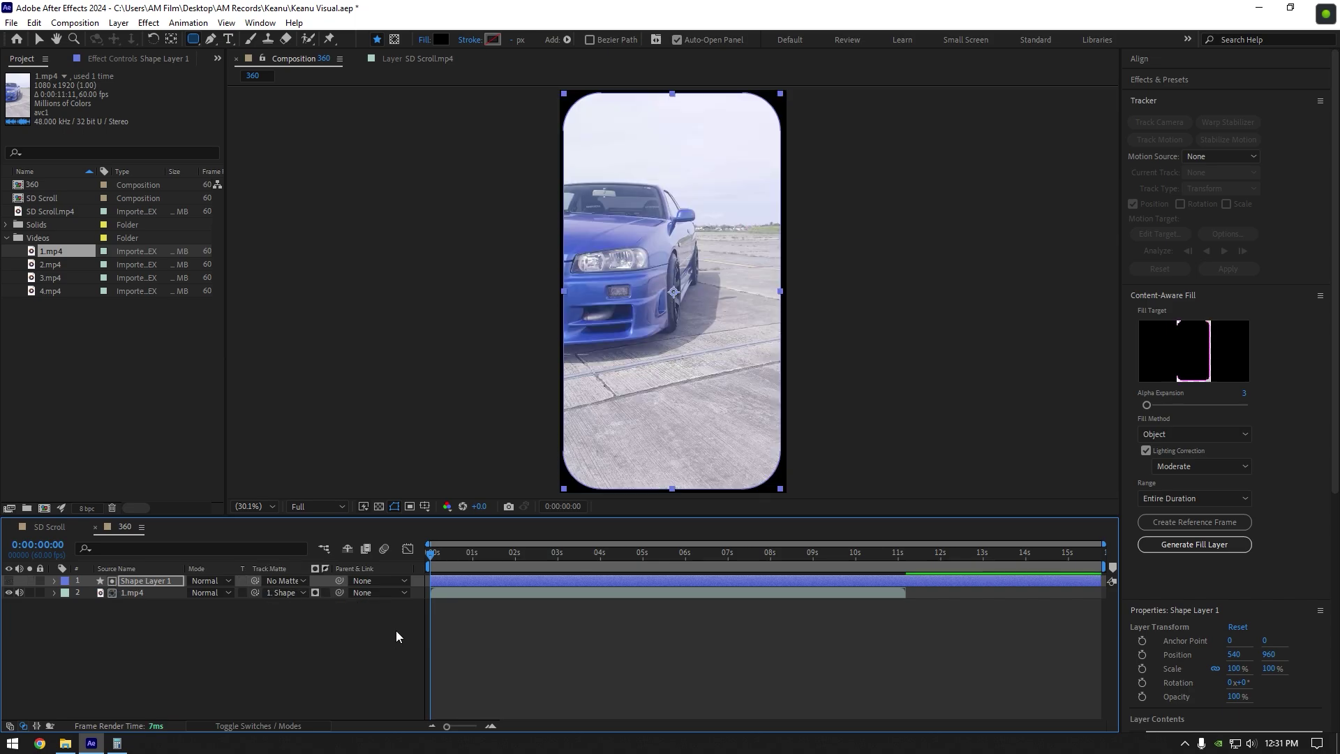
click(32, 185)
key(ctrl+d)
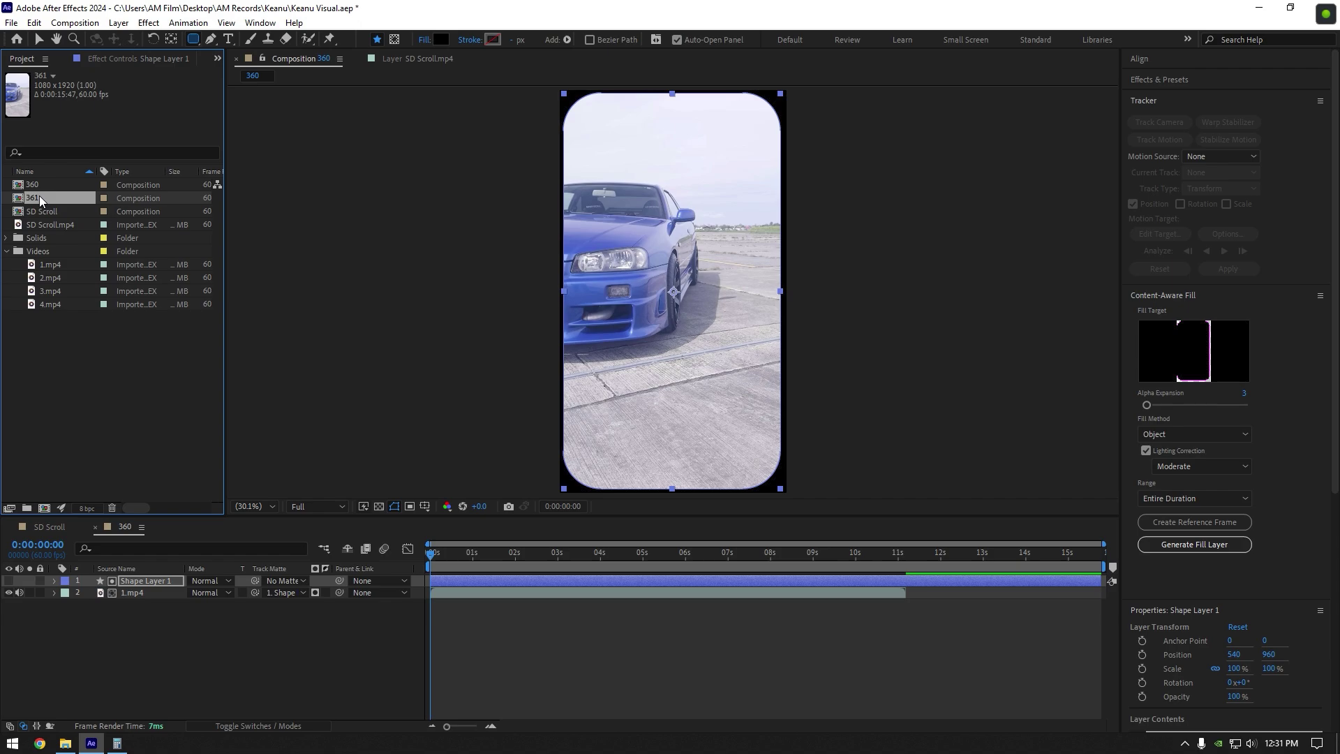
- In comp 361, replace 1.mp4 with 2.mp4 and matte it to Shape Layer 1
double_click(39, 198)
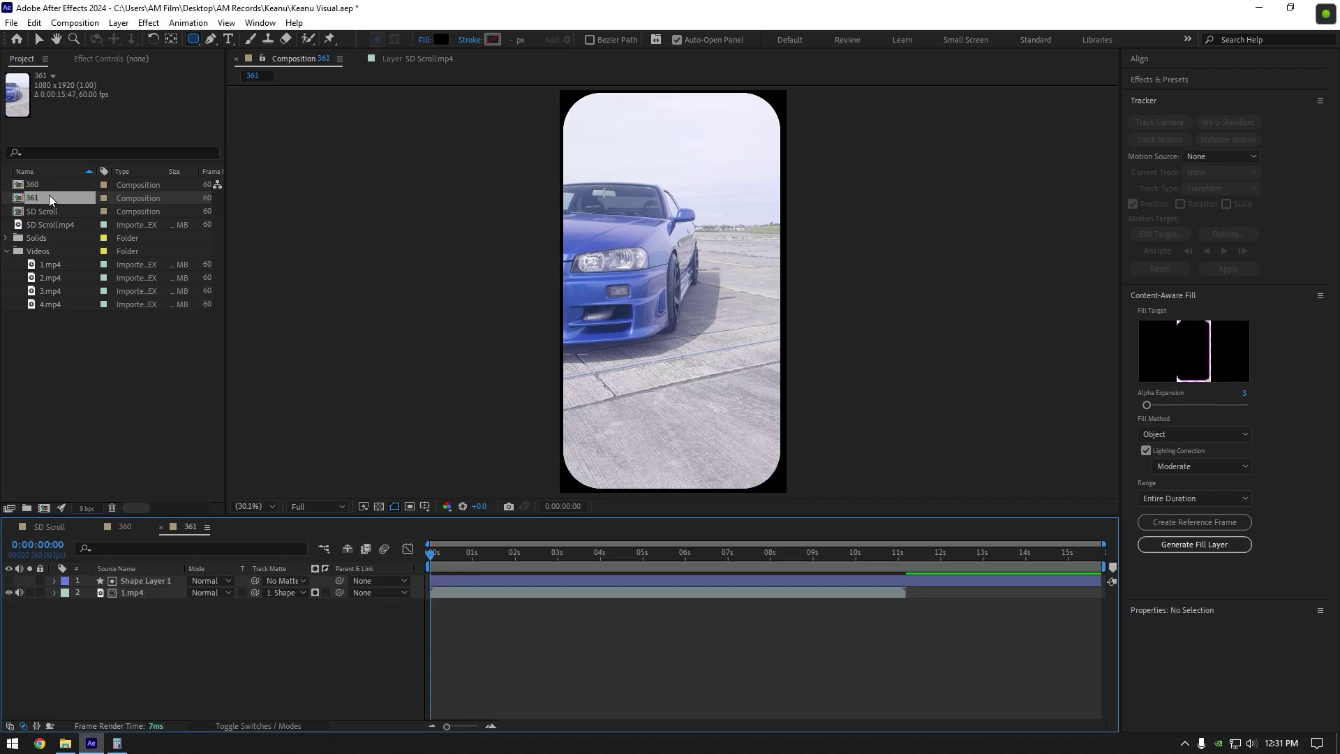
click(136, 593)
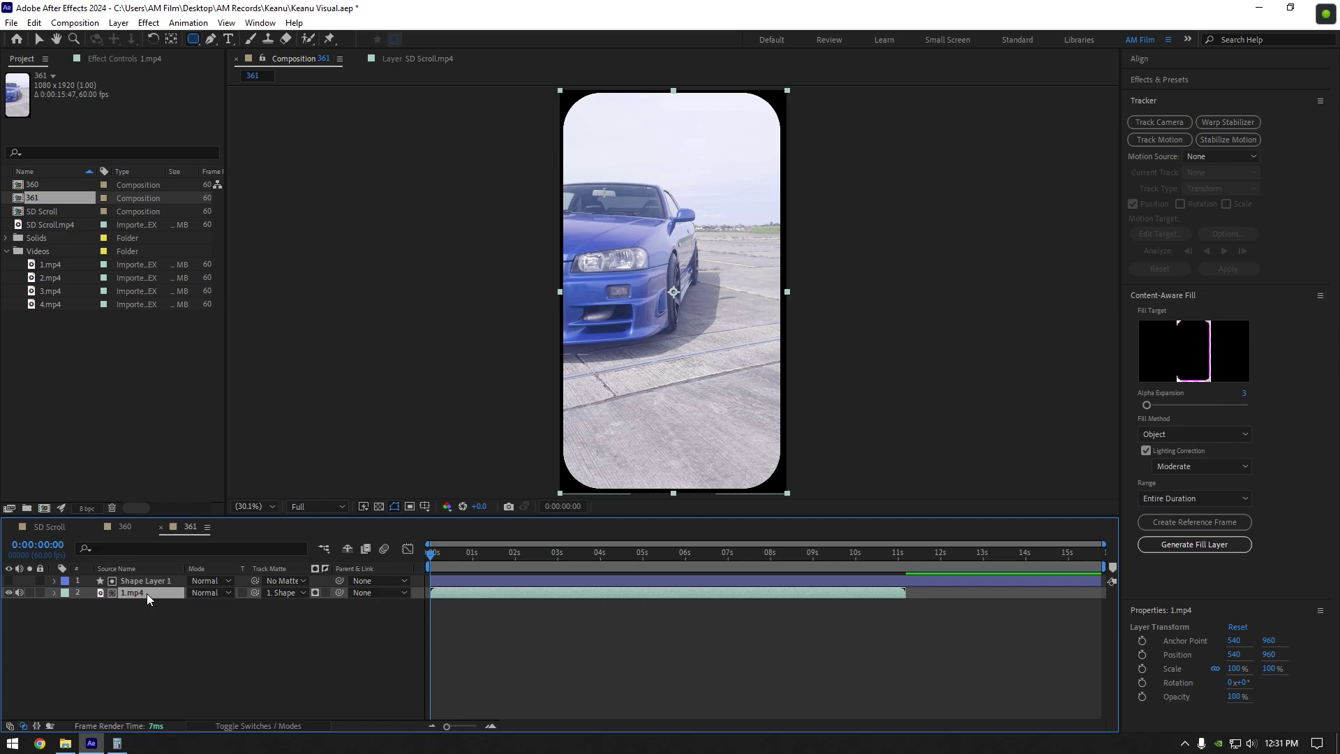
key(Delete)
drag(57, 279, 177, 625)
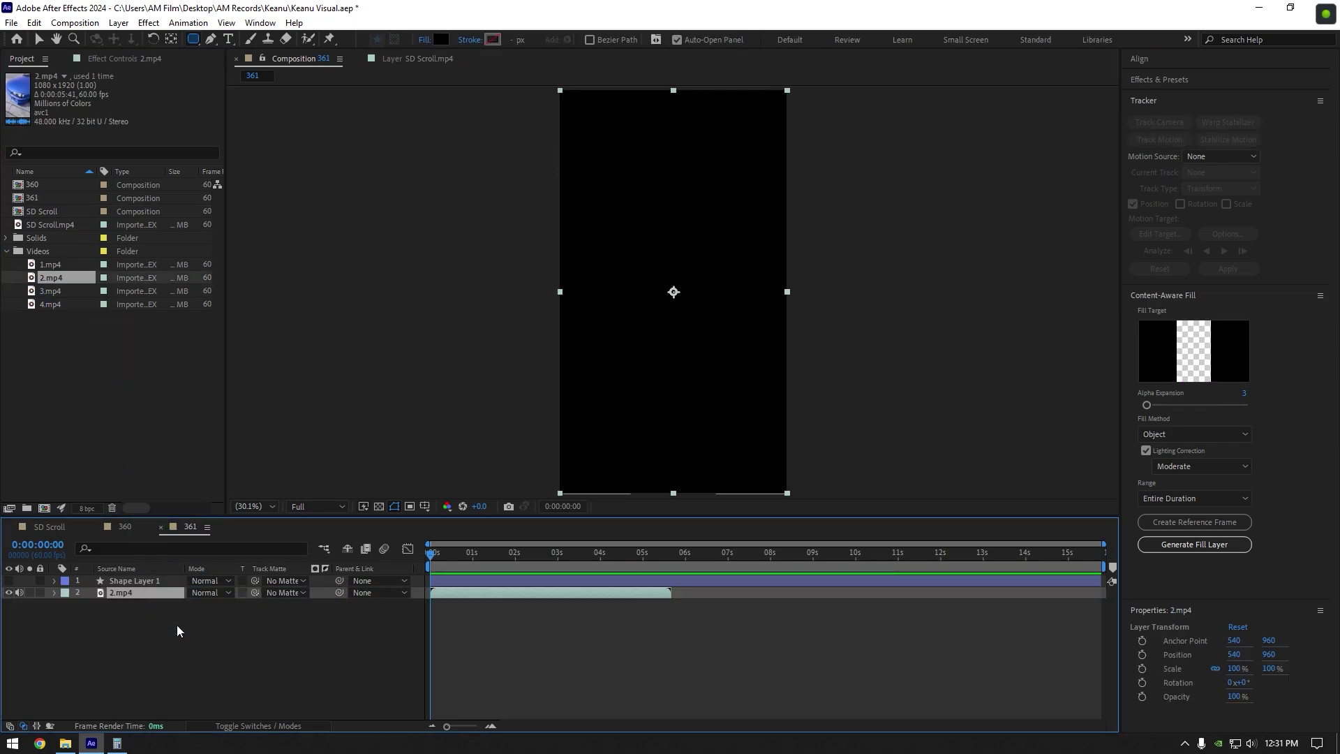
click(283, 593)
click(327, 628)
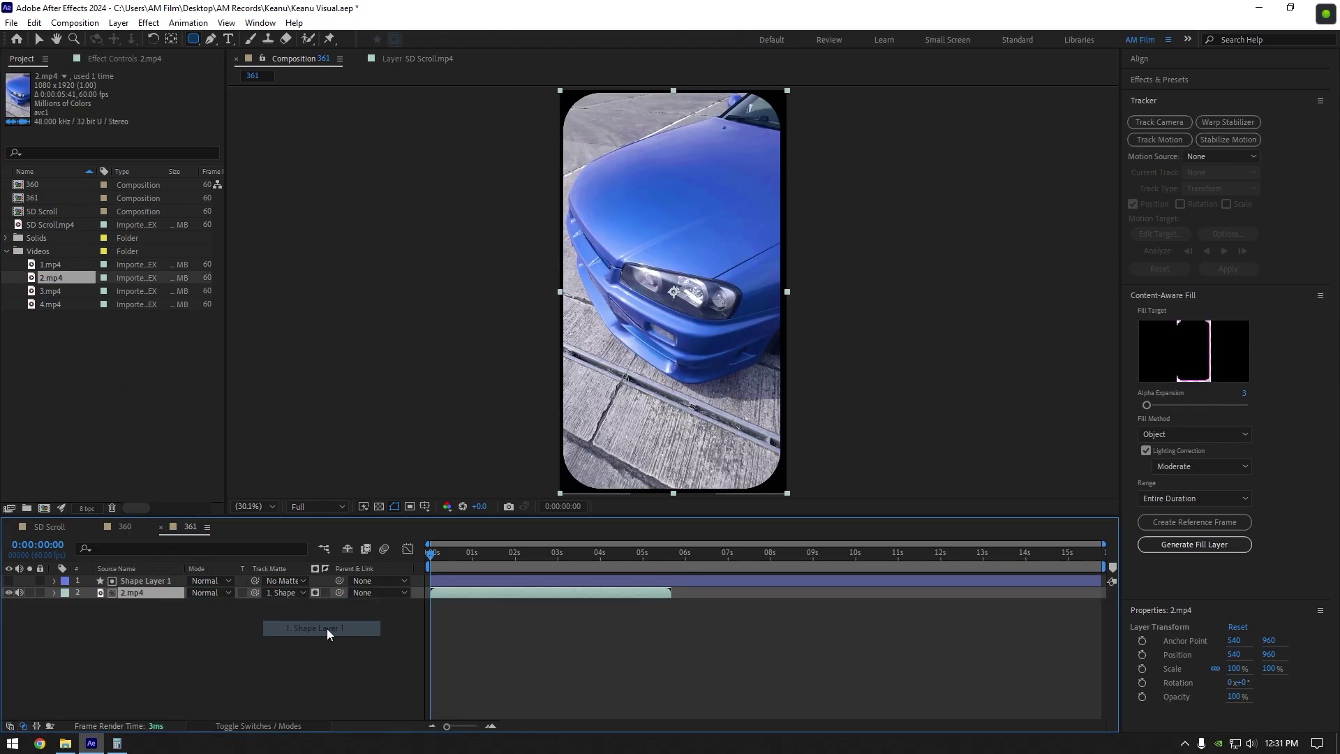
- Duplicate into comp 362, swapping in 3.mp4 matted to Shape Layer 1
click(33, 199)
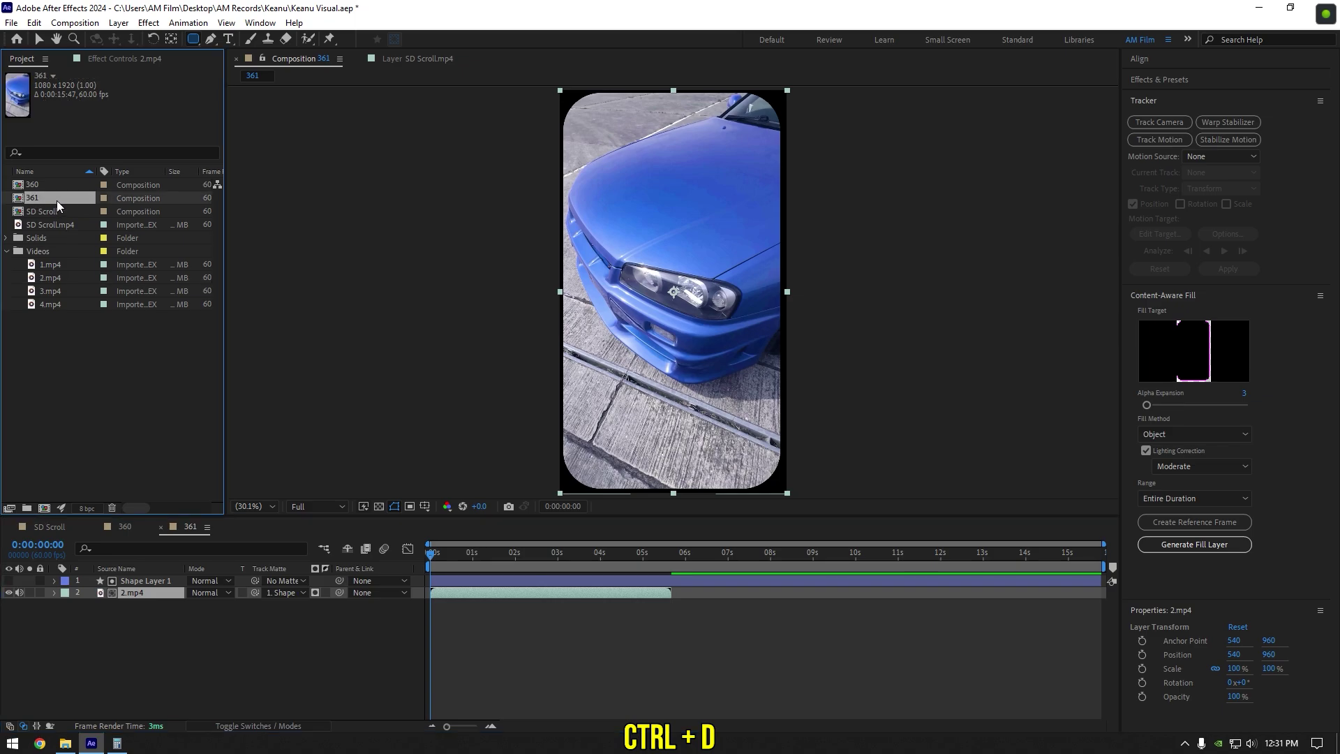
key(ctrl+d)
double_click(35, 210)
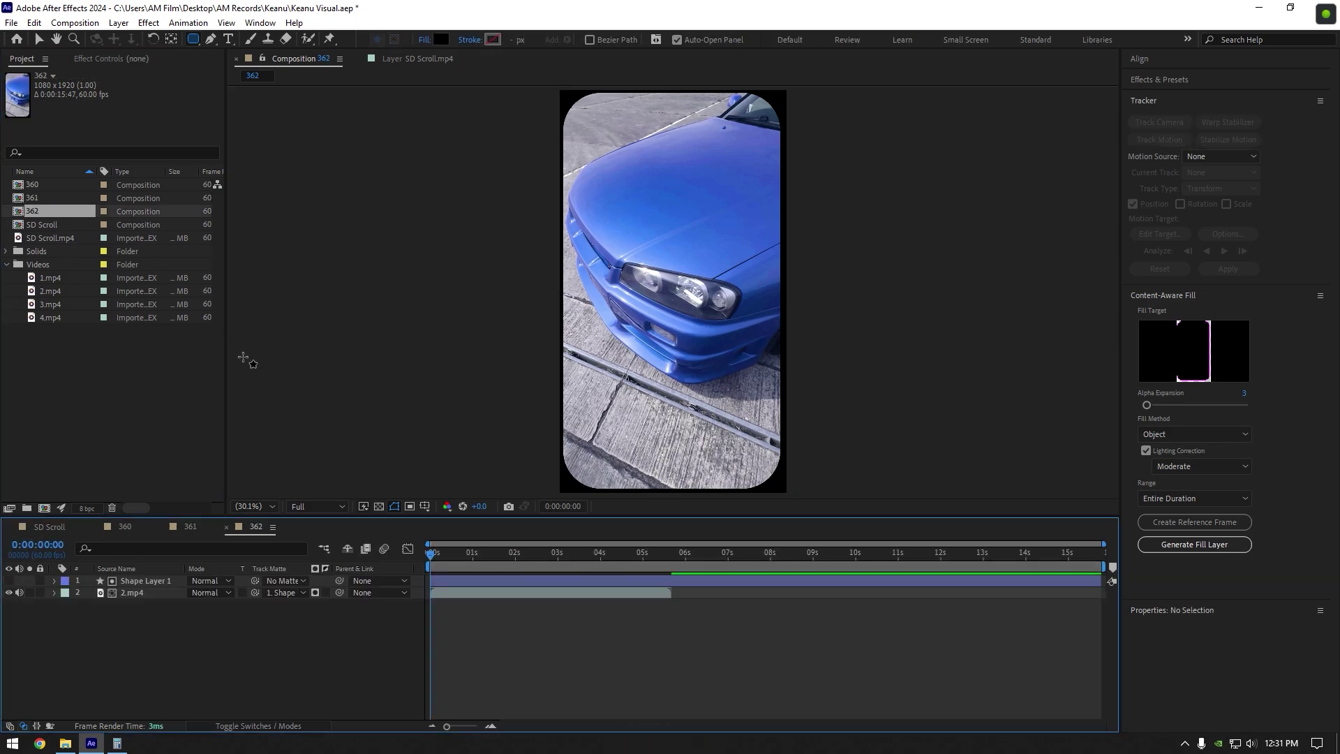
click(132, 592)
key(Delete)
drag(60, 302, 203, 646)
click(283, 593)
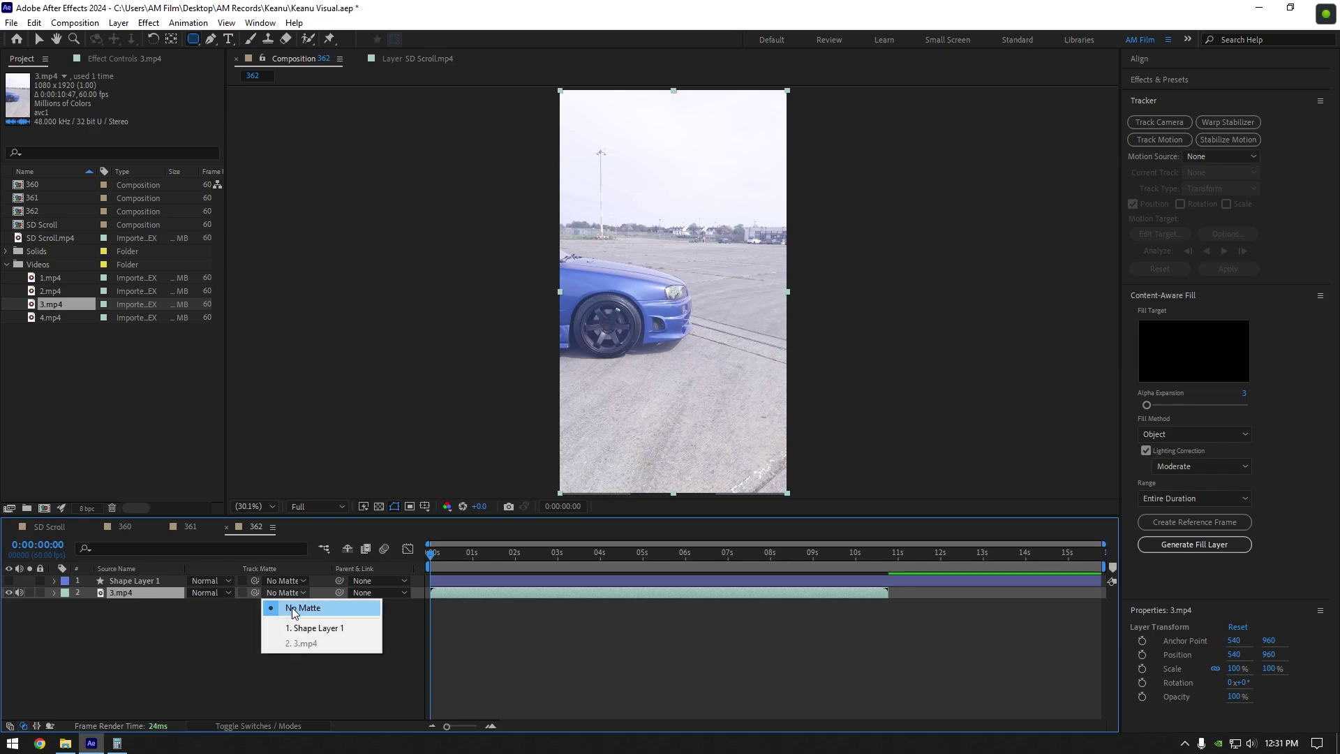
click(303, 628)
- Duplicate into comp 363, swapping in 4.mp4 matted to Shape Layer 1
click(35, 212)
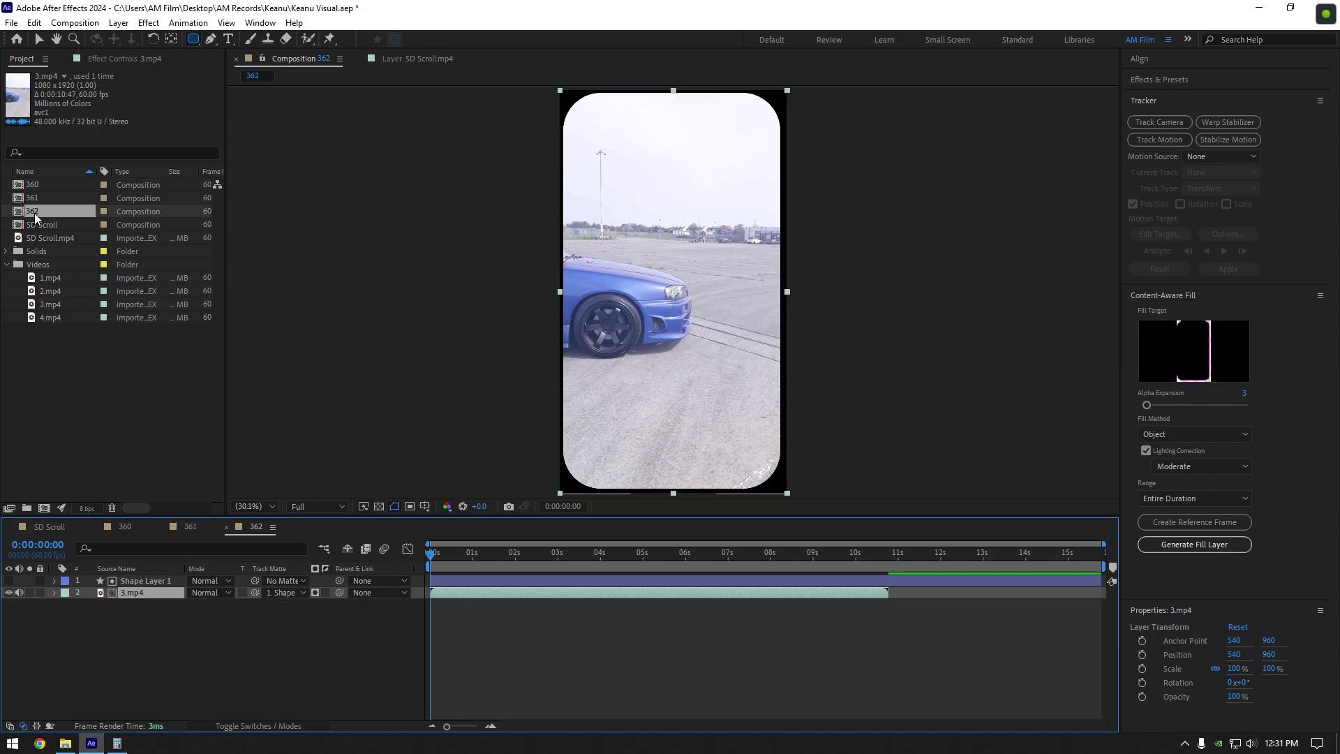
key(ctrl+d)
double_click(43, 224)
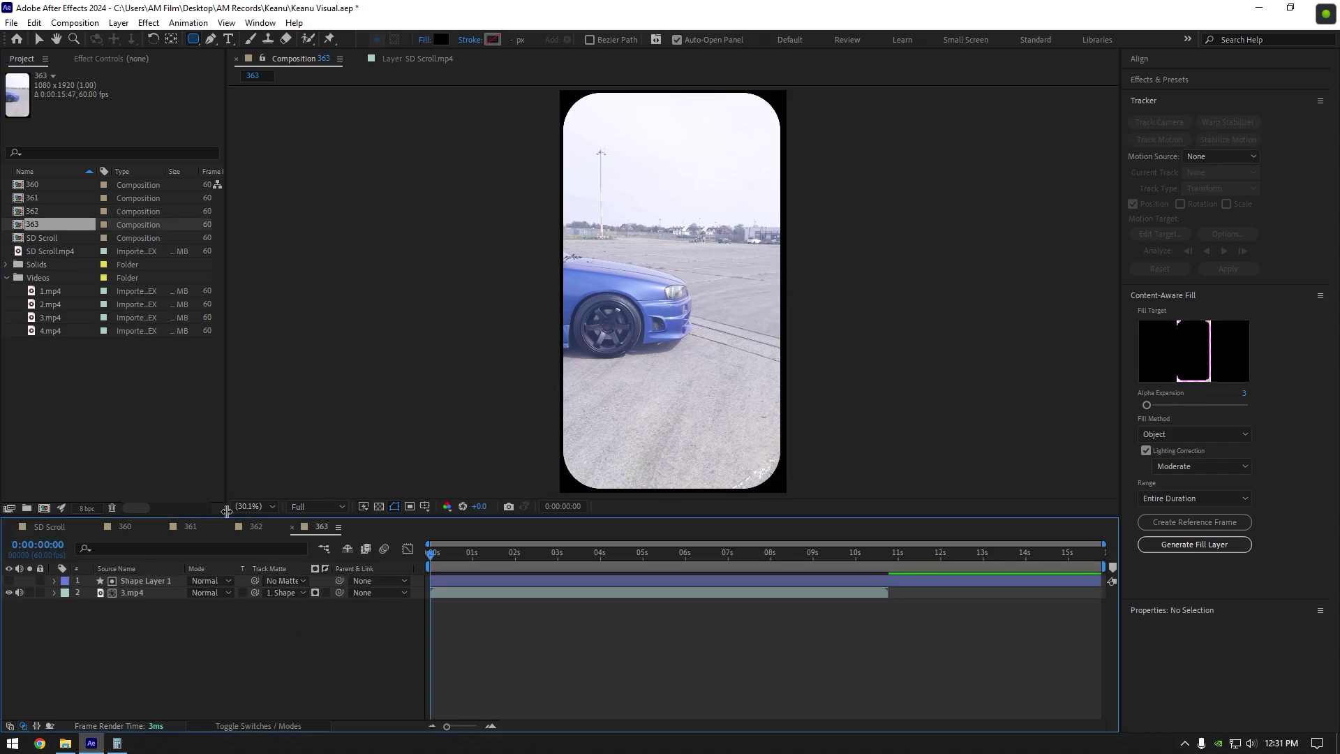
drag(49, 331, 133, 593)
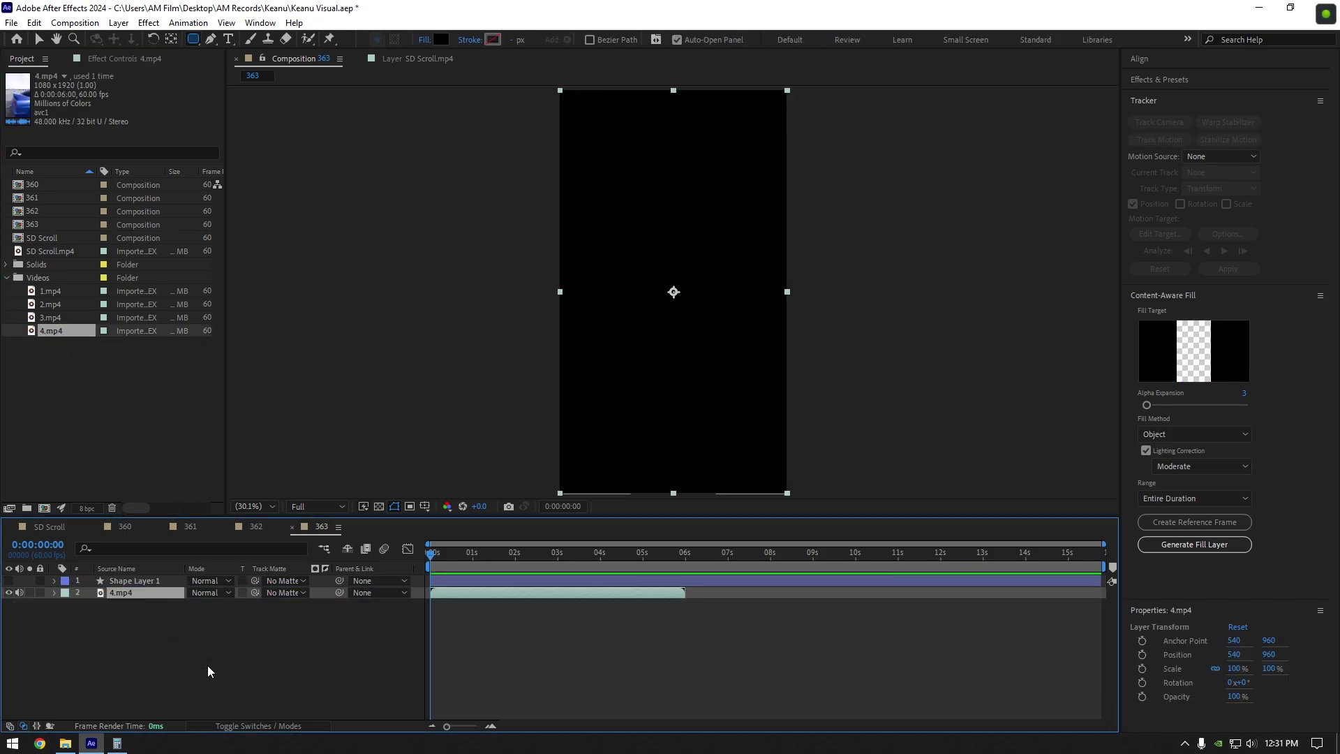
click(282, 592)
click(313, 628)
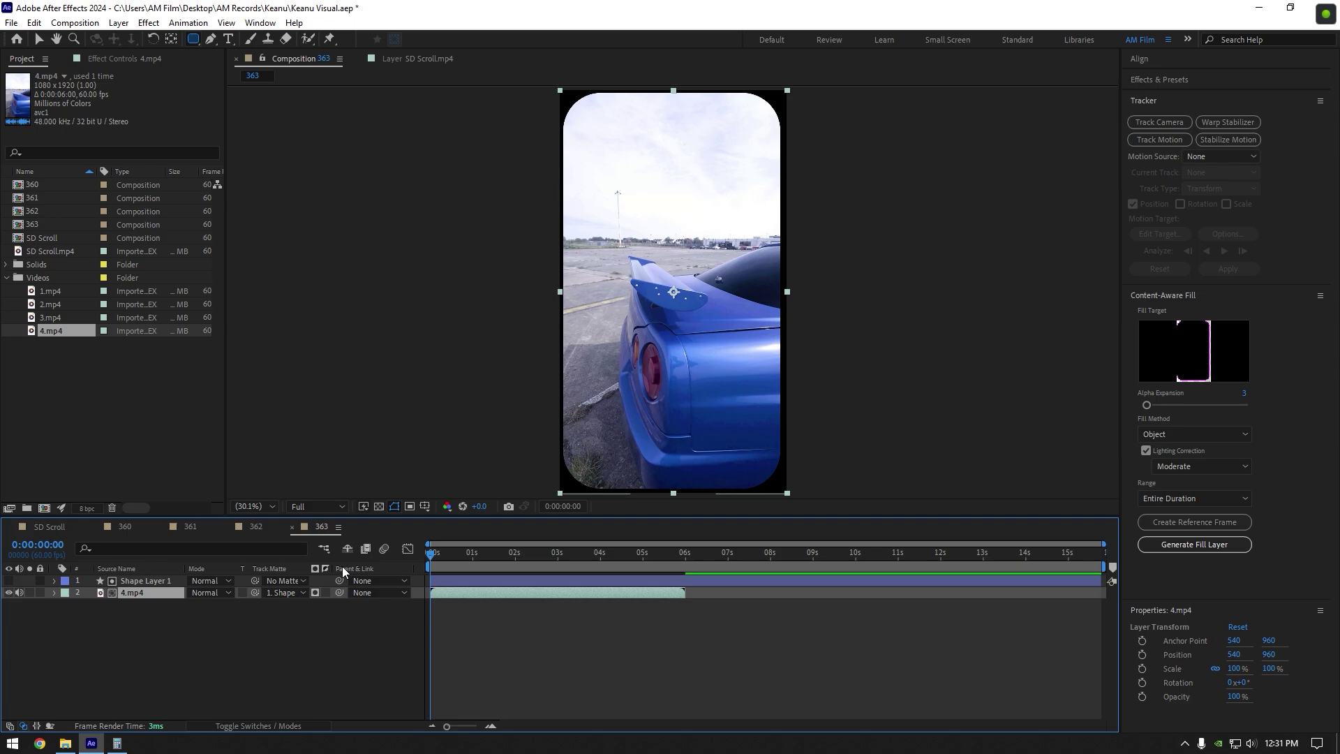
- Close the 360, 361, 362 and 363 timeline tabs
click(96, 527)
click(95, 527)
click(96, 527)
click(96, 527)
- Nest comps 360–363 in SD Scroll at 40% scale and move them above the SD card
click(38, 186)
click(36, 198)
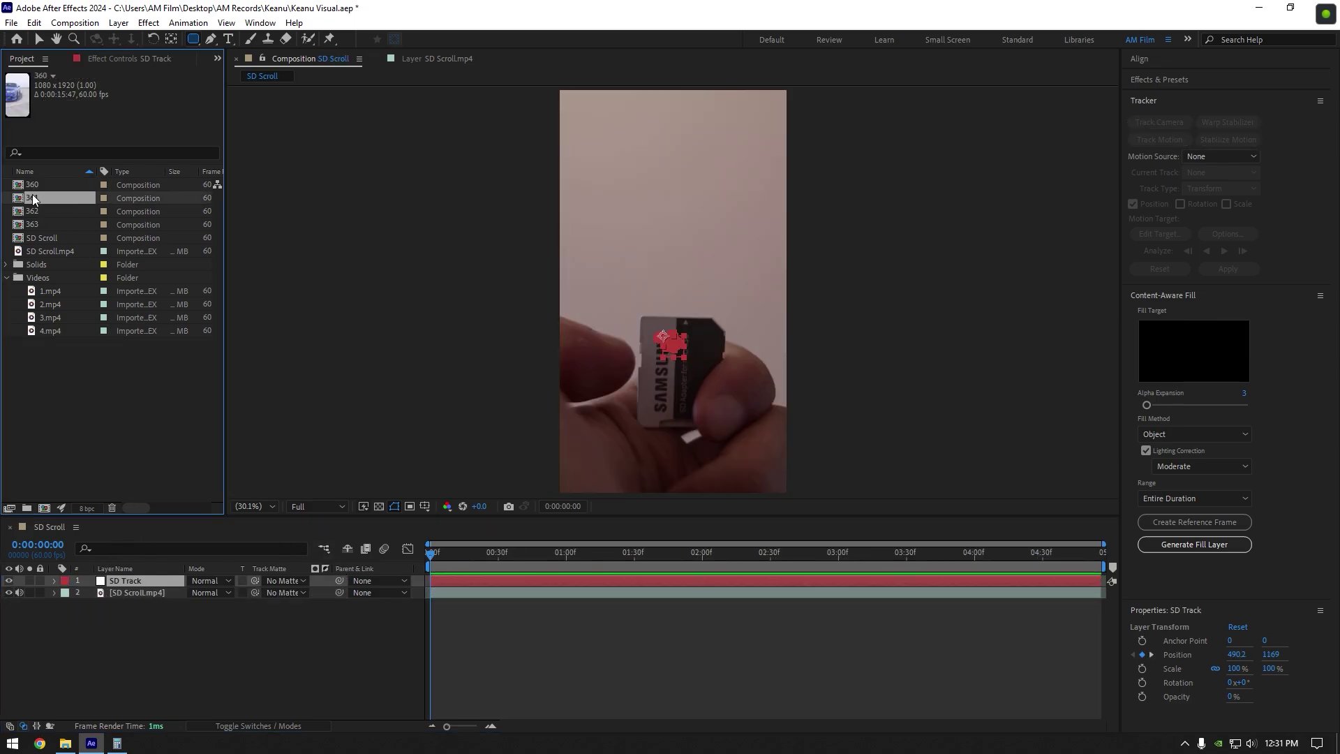
click(35, 210)
click(33, 223)
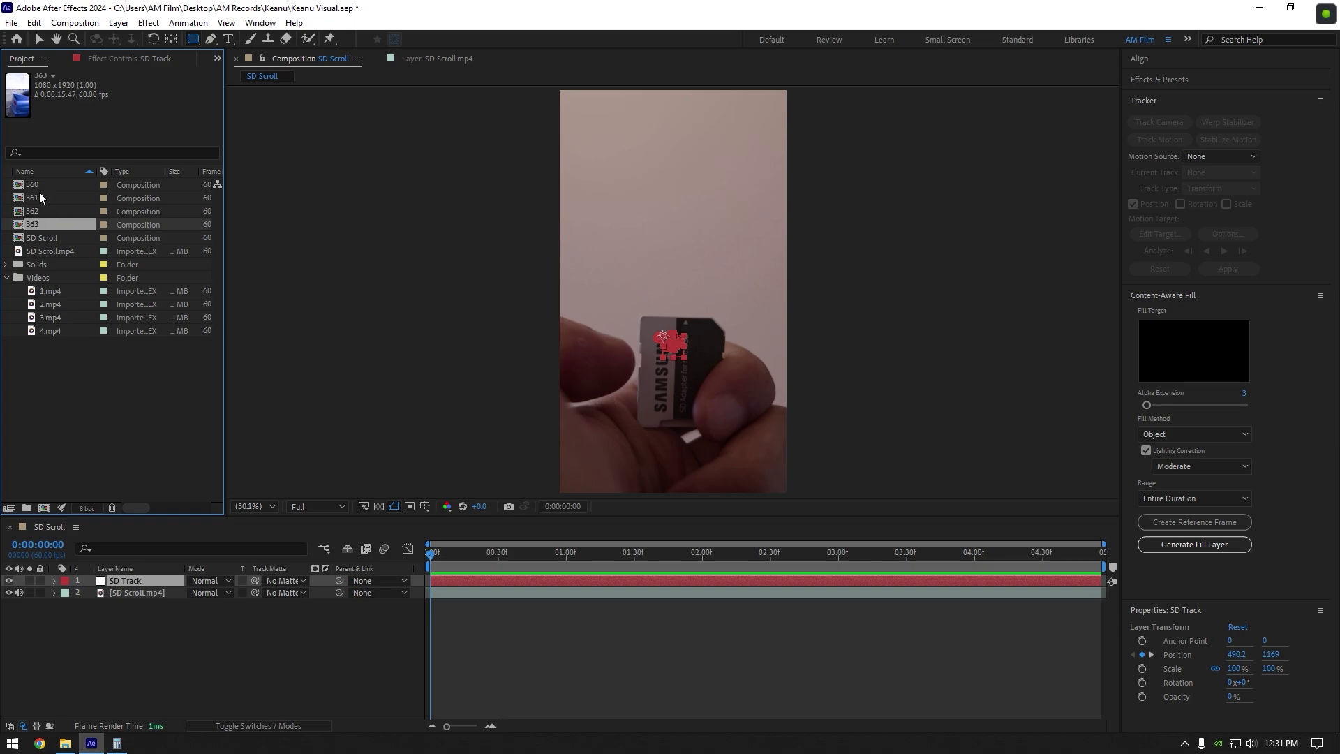
click(40, 185)
shift+click(35, 225)
drag(35, 225, 174, 599)
key(s)
key(v)
drag(695, 319, 696, 227)
- Add a new null layer to the timeline and rename it 360
click(56, 585)
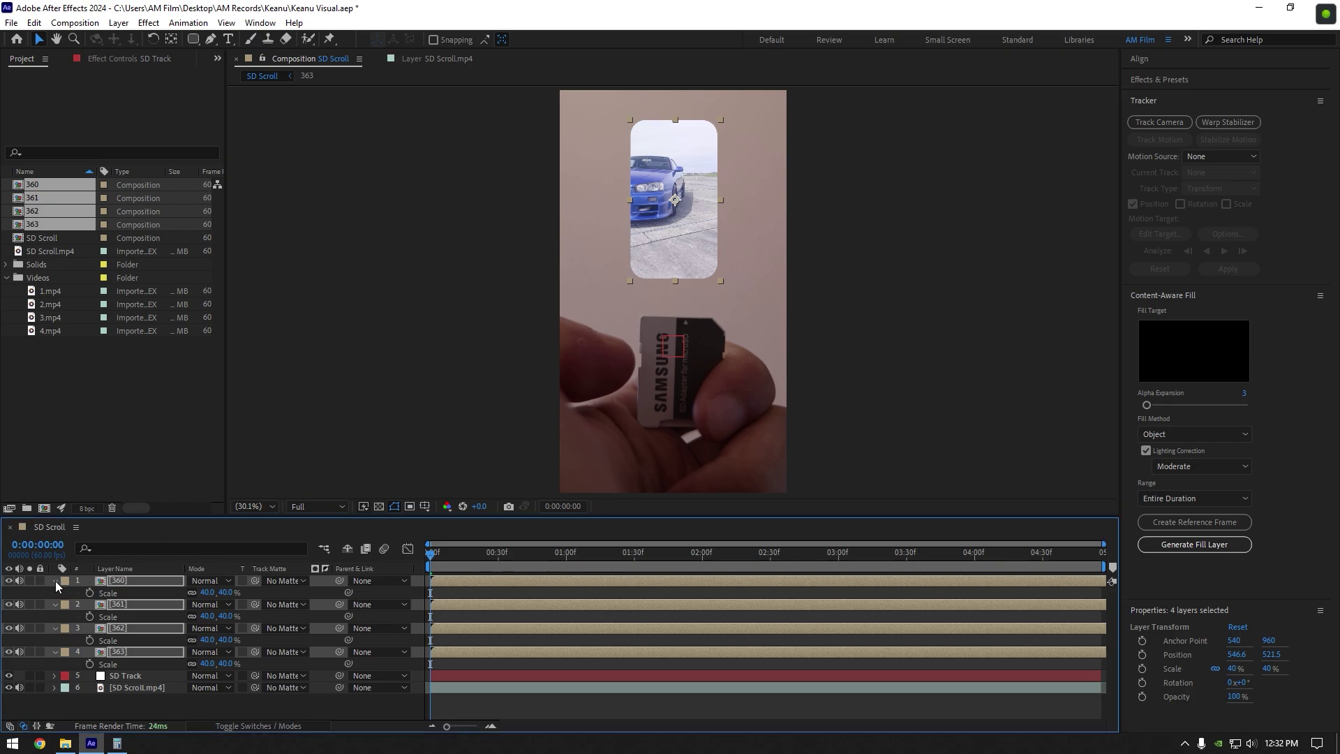
right_click(143, 684)
mouse_move(279, 509)
click(335, 593)
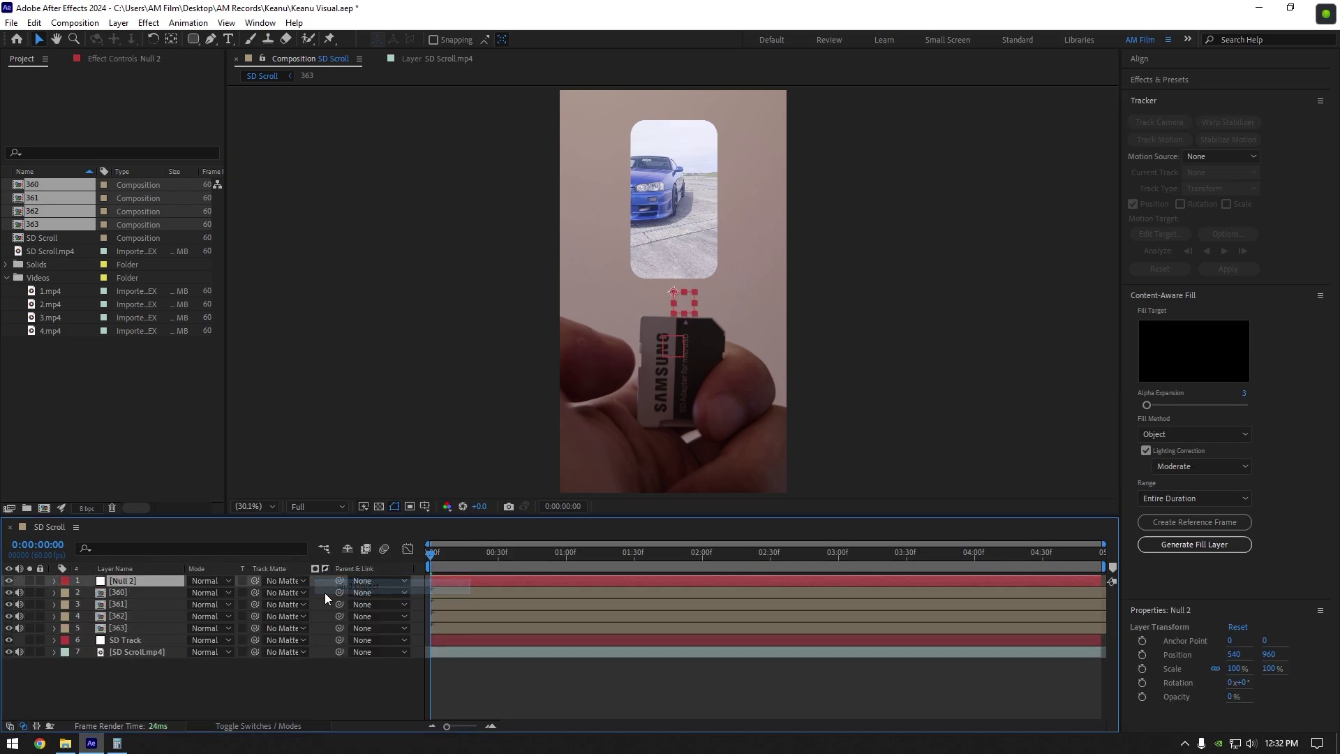
right_click(134, 585)
click(161, 589)
text(3)
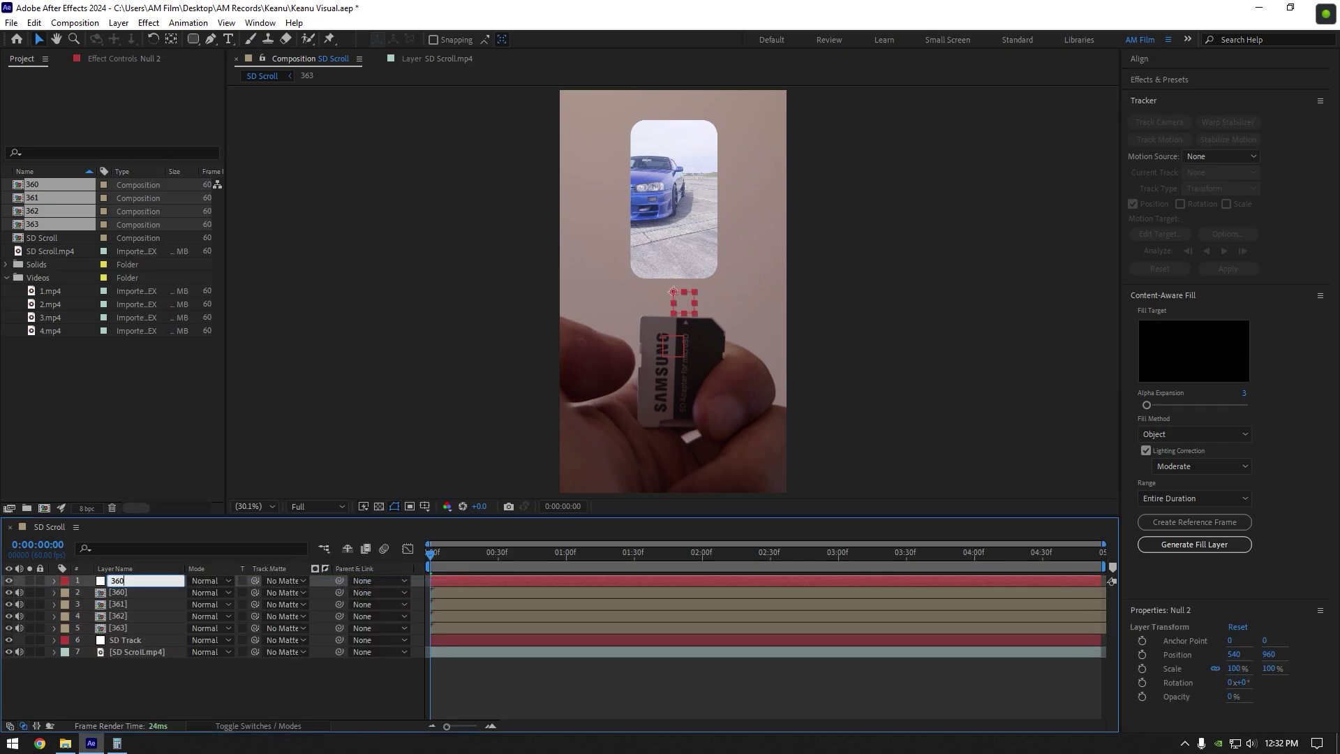
text(60)
key(Return)
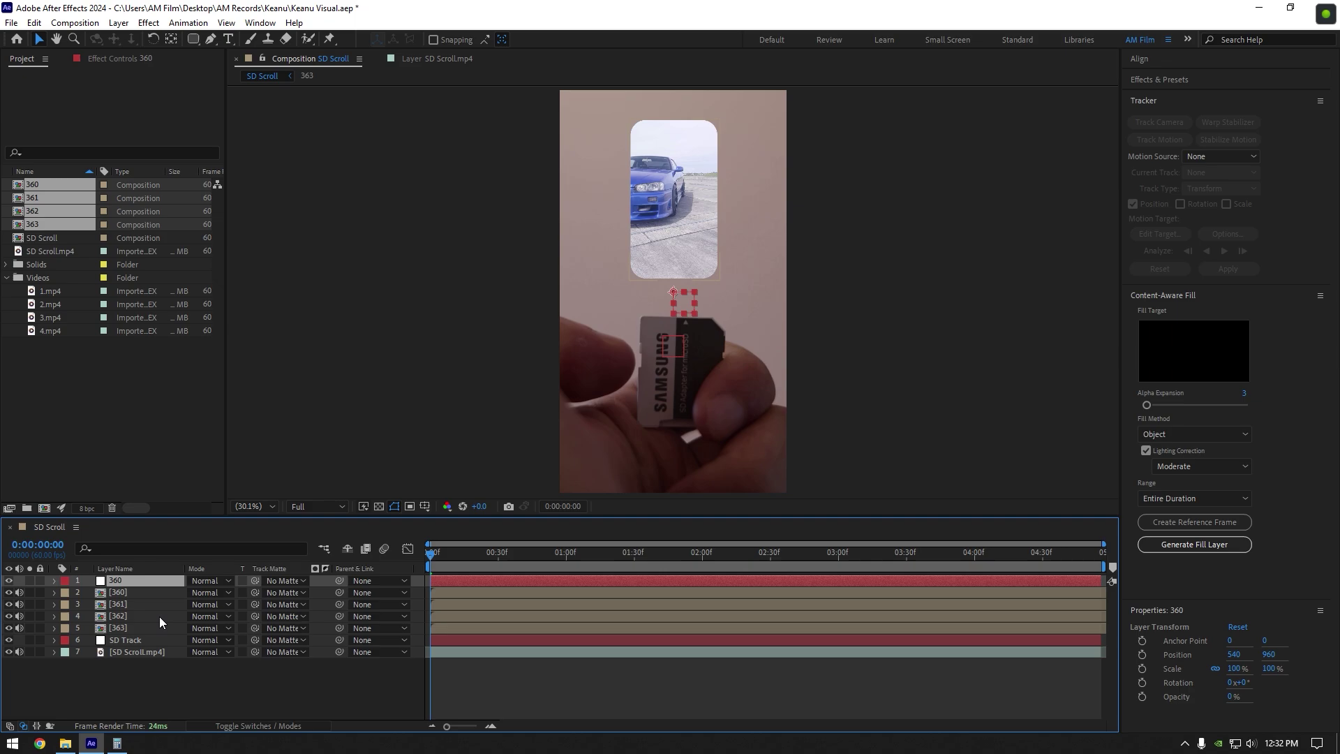
- Make the null and car layers 3D and set the null's Z position to 250
click(265, 726)
drag(263, 585, 266, 626)
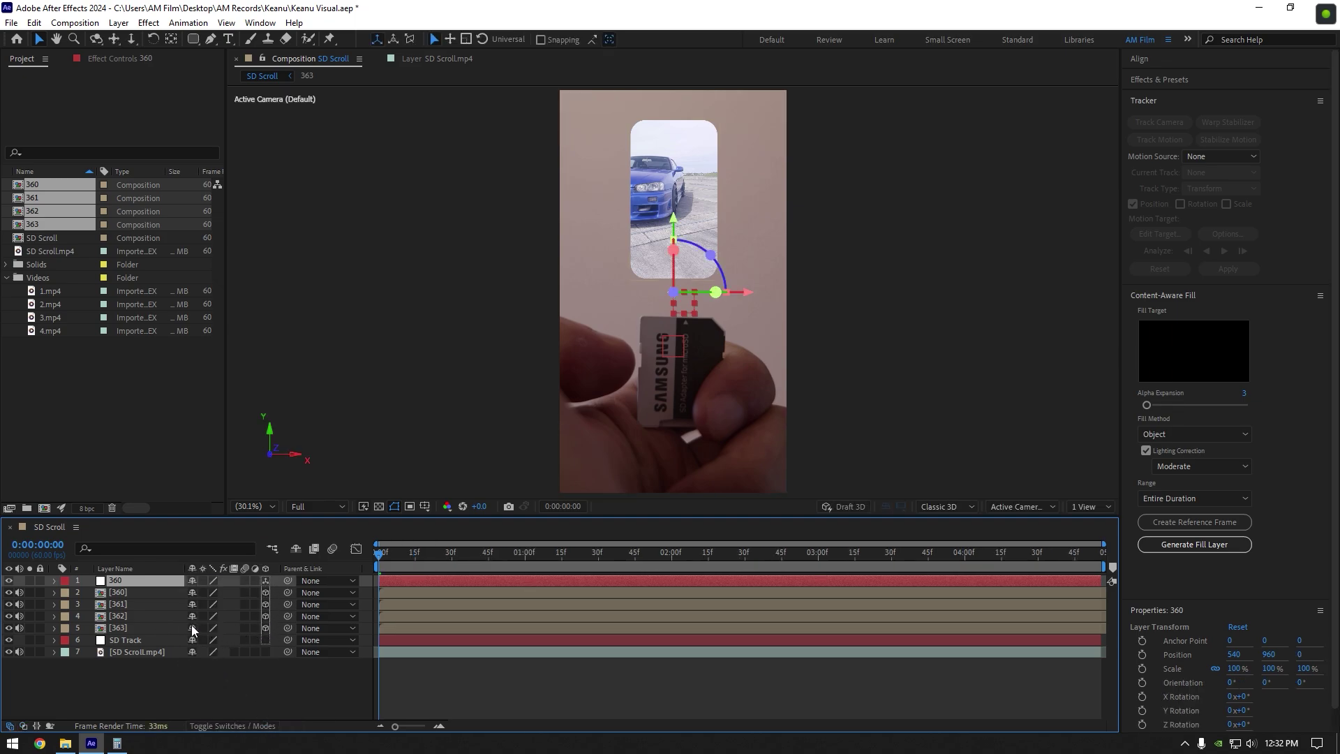
key(p)
key(p)
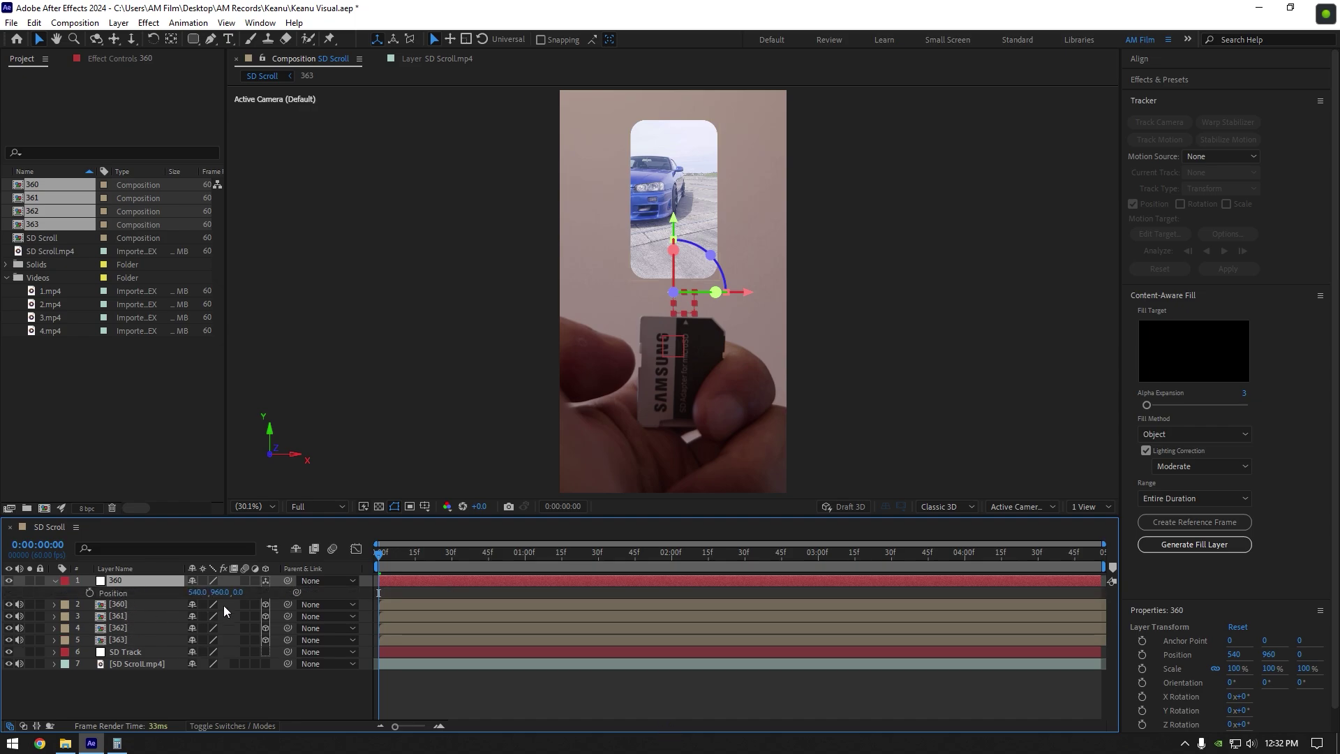
click(239, 593)
text(250)
key(Return)
- Parent the [360] clip to the 360 null, test its Y Rotation, undo, and launch Calculator
click(54, 582)
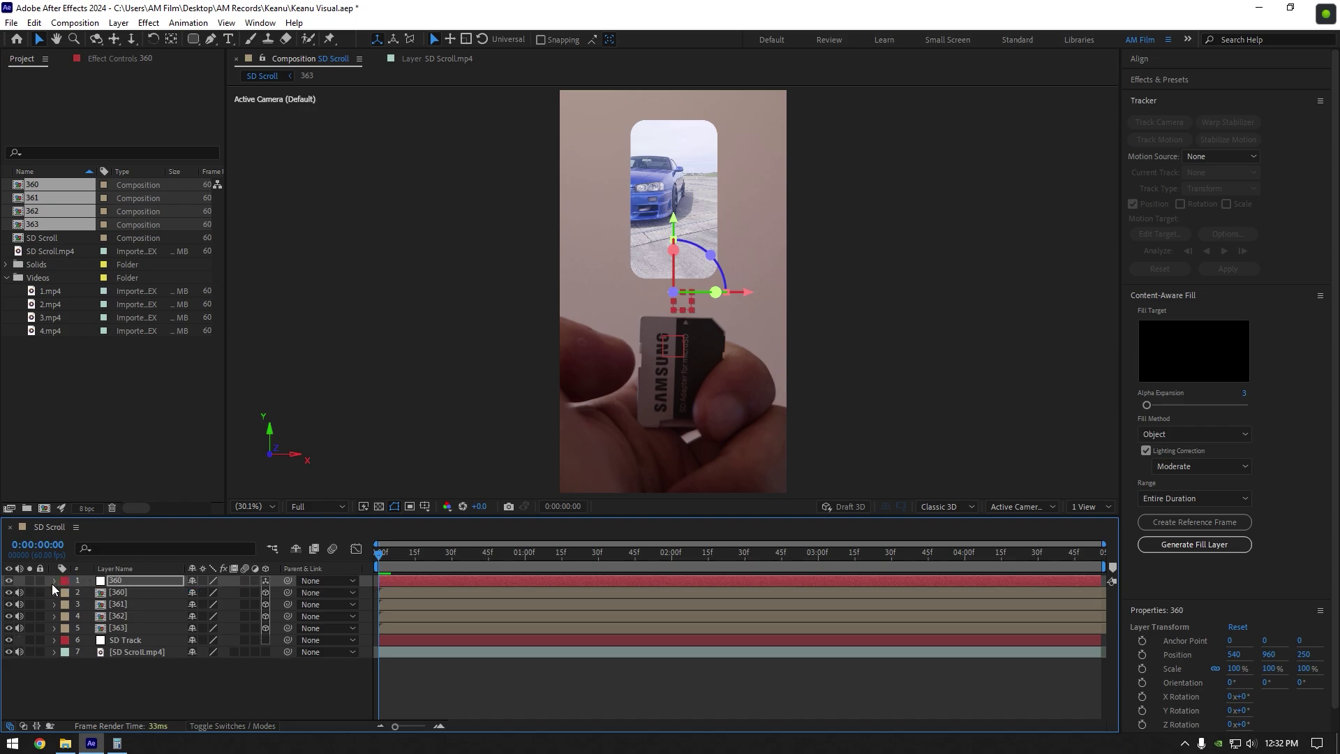
click(131, 593)
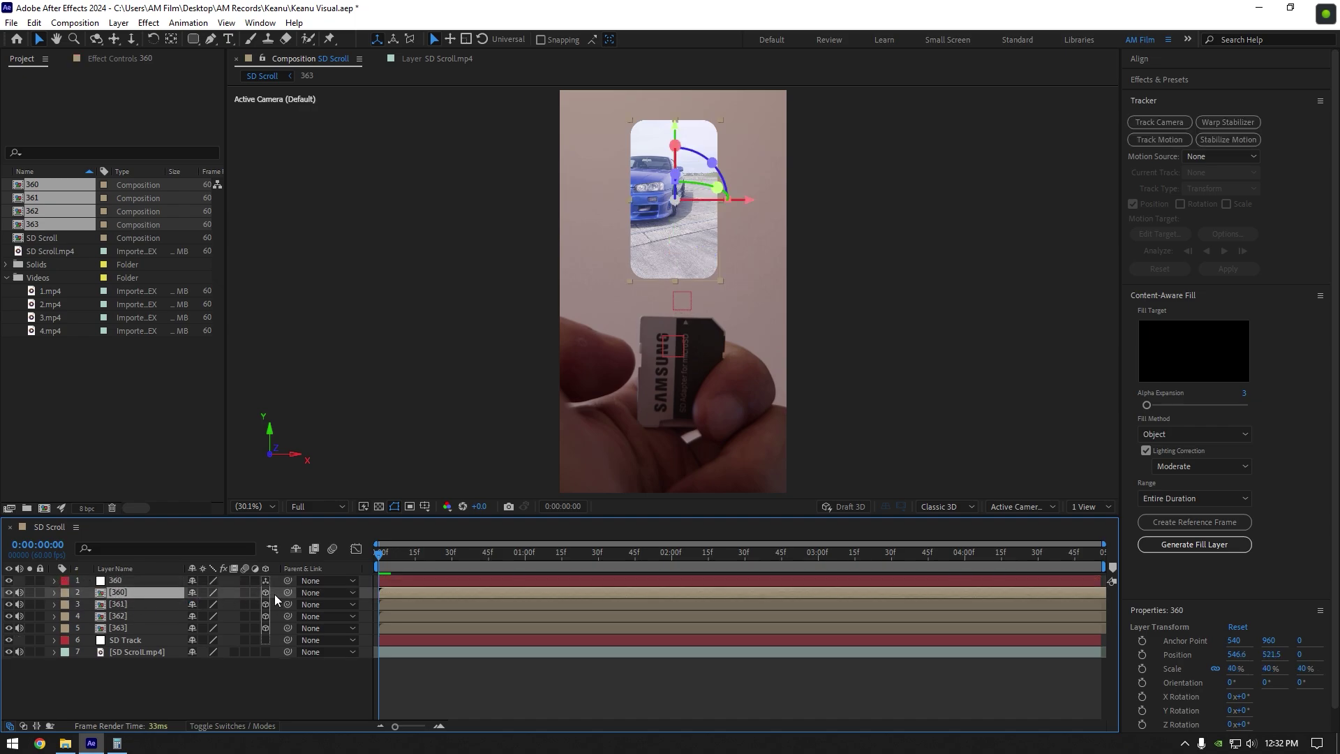
drag(195, 595, 119, 580)
click(133, 581)
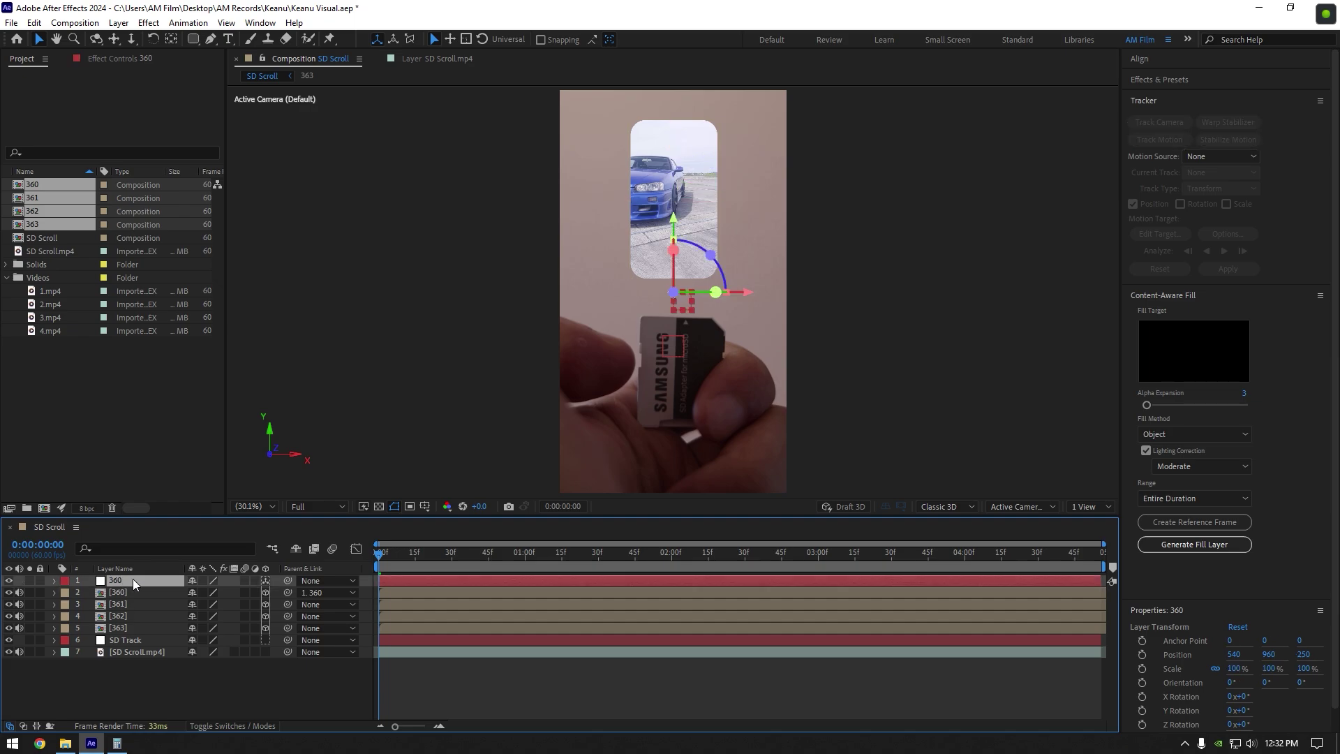
key(r)
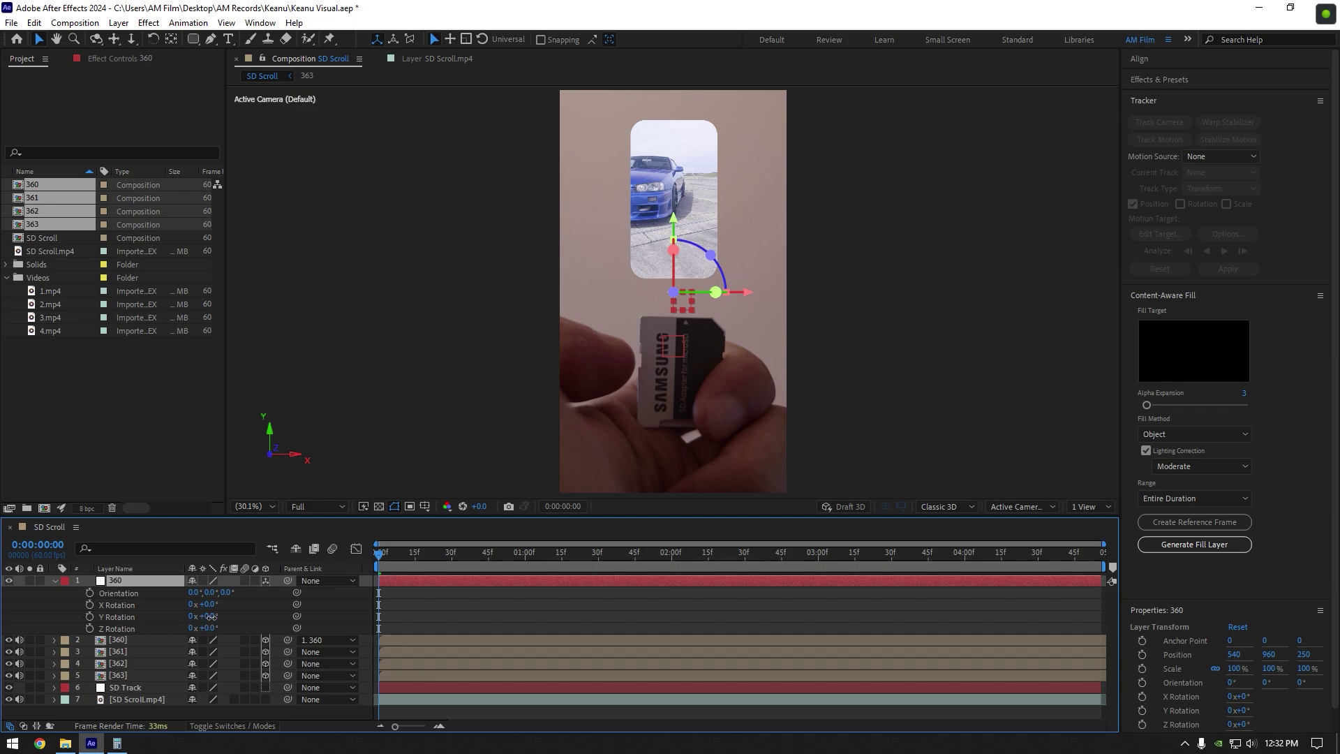
drag(209, 615, 211, 615)
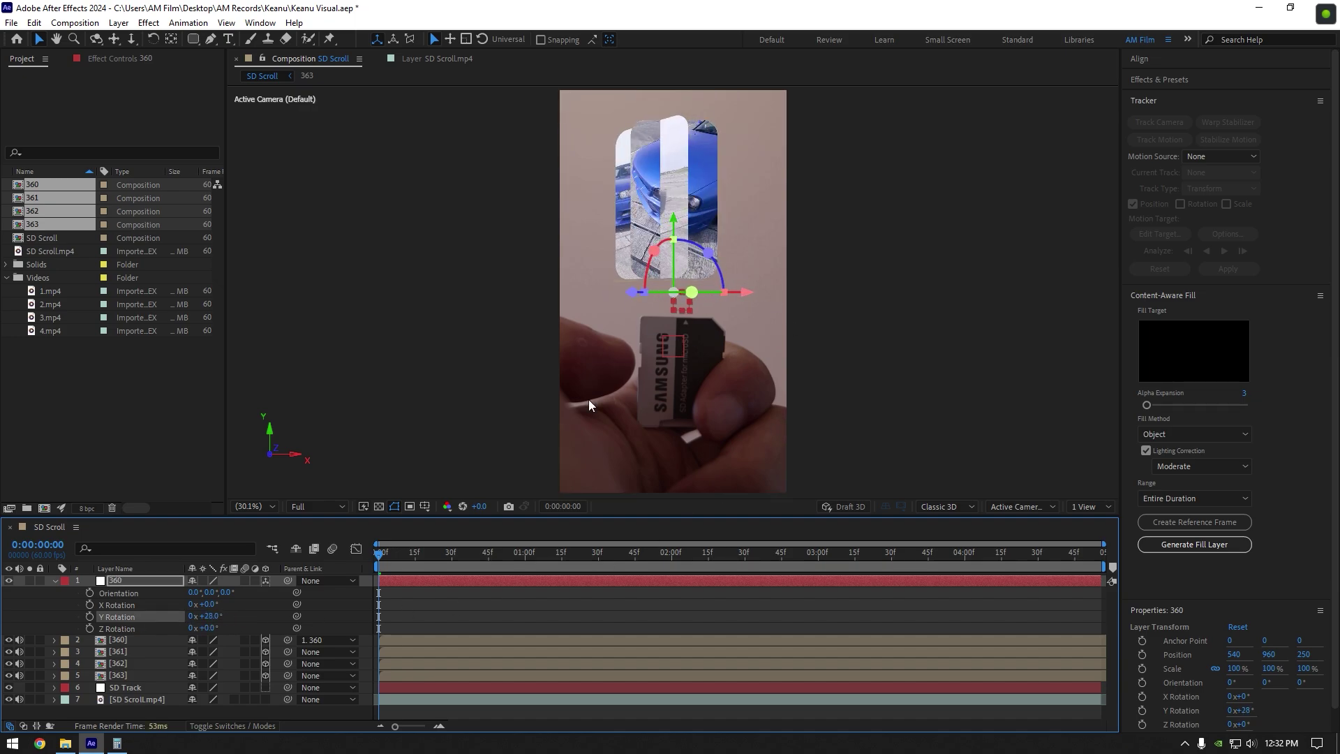
key(ctrl+z)
click(116, 743)
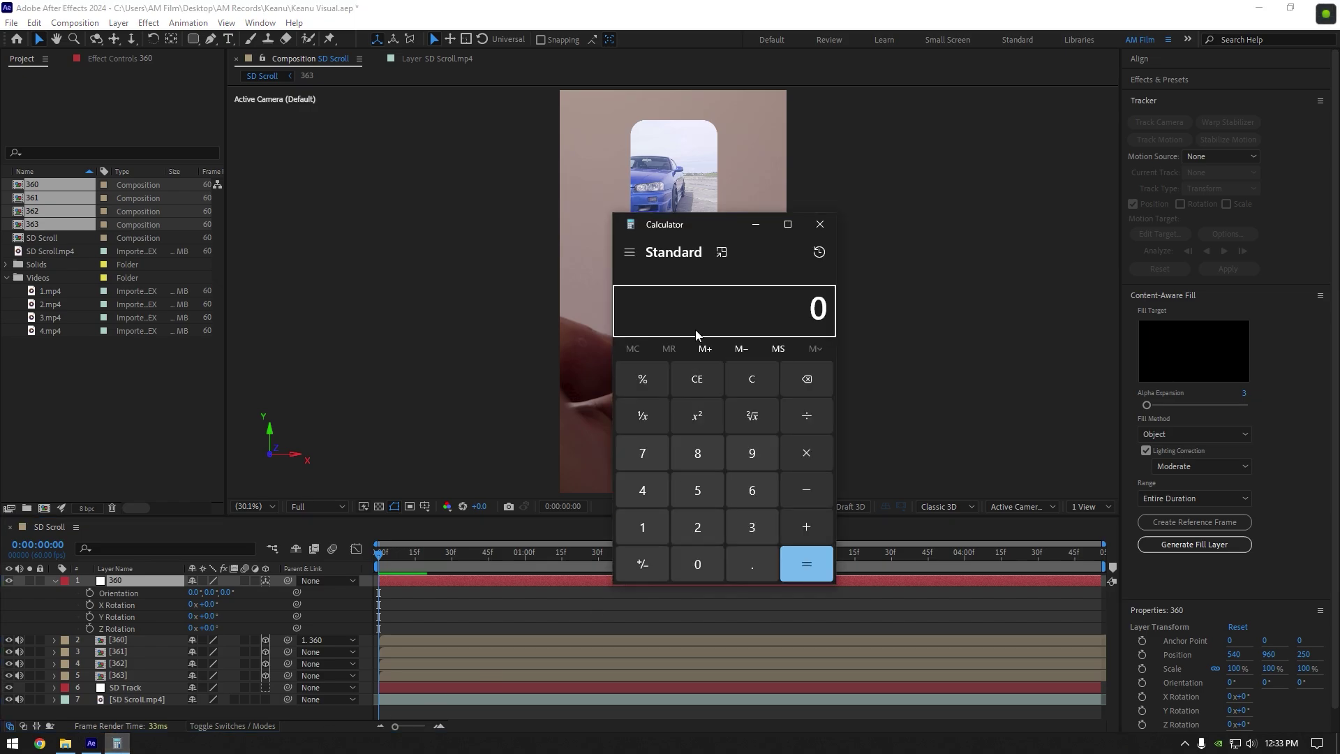
- Calculate 360 ÷ 4 = 90 in Calculator, then close it
text(360)
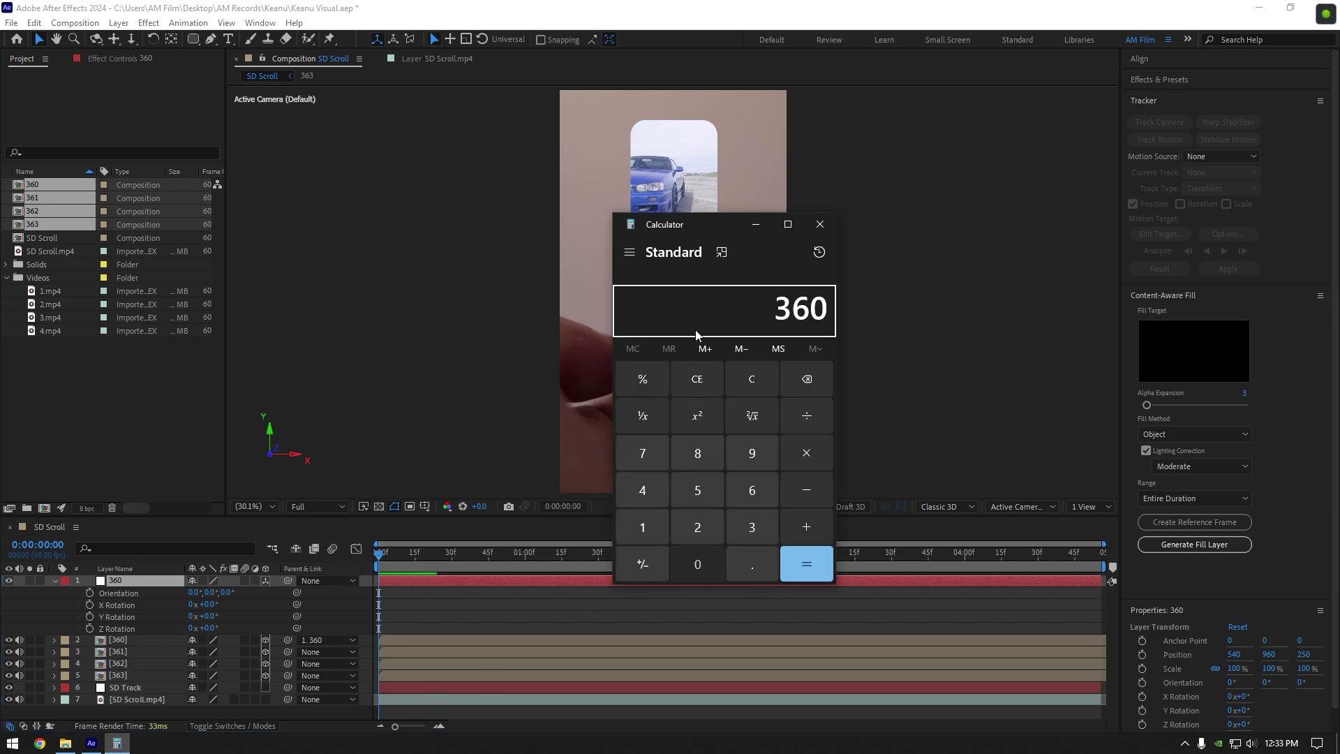
click(806, 416)
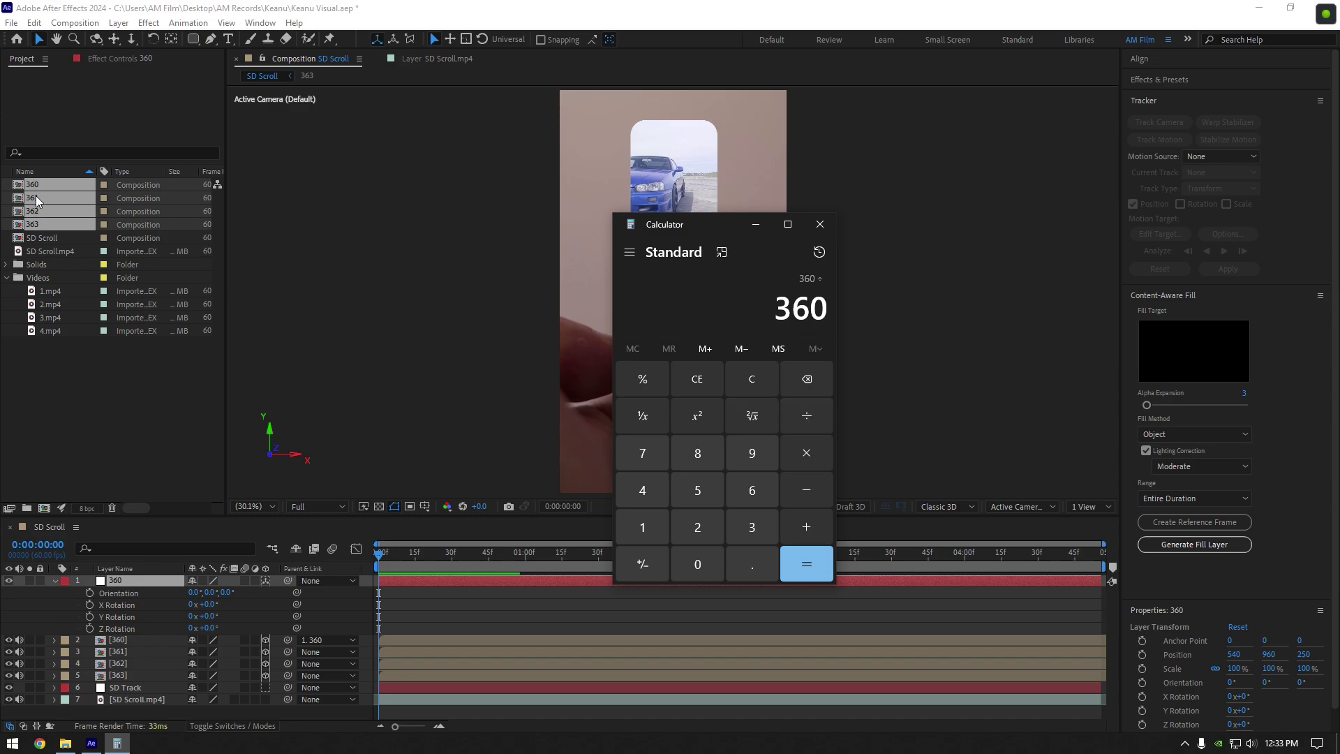
text(4)
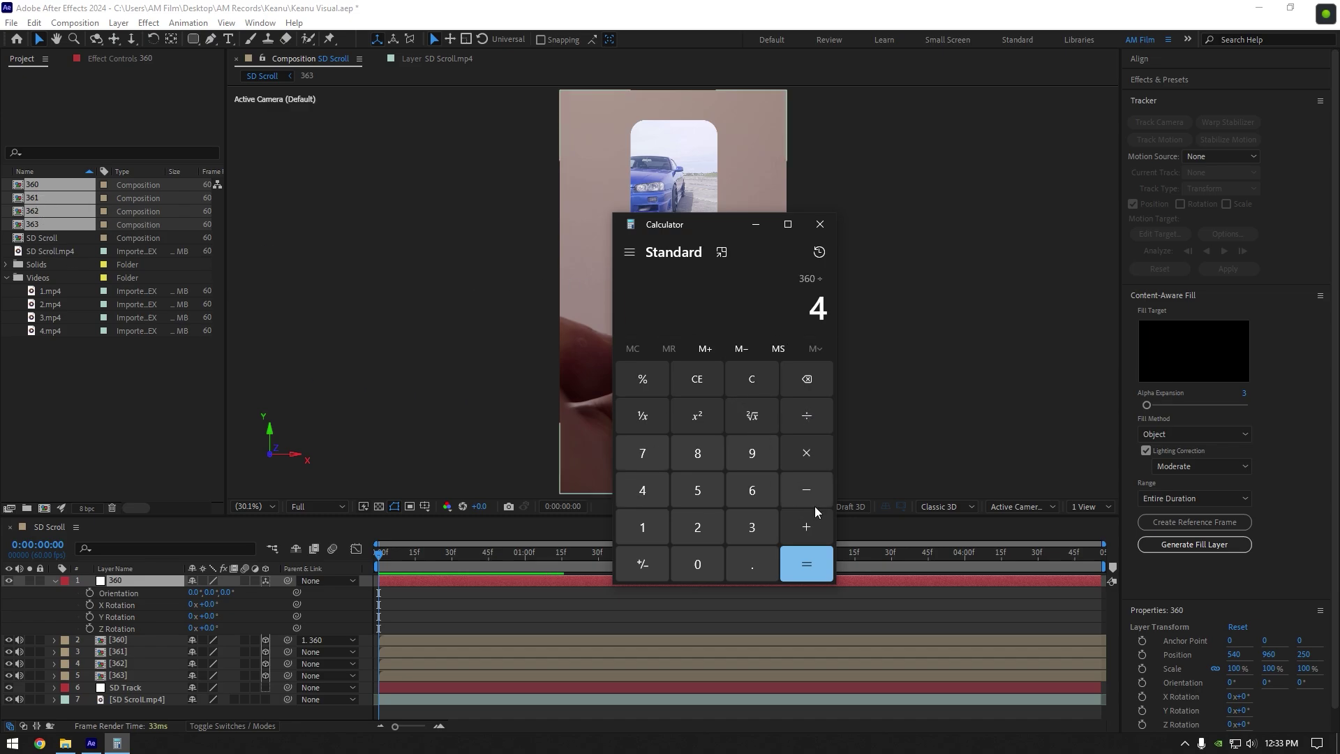
click(805, 562)
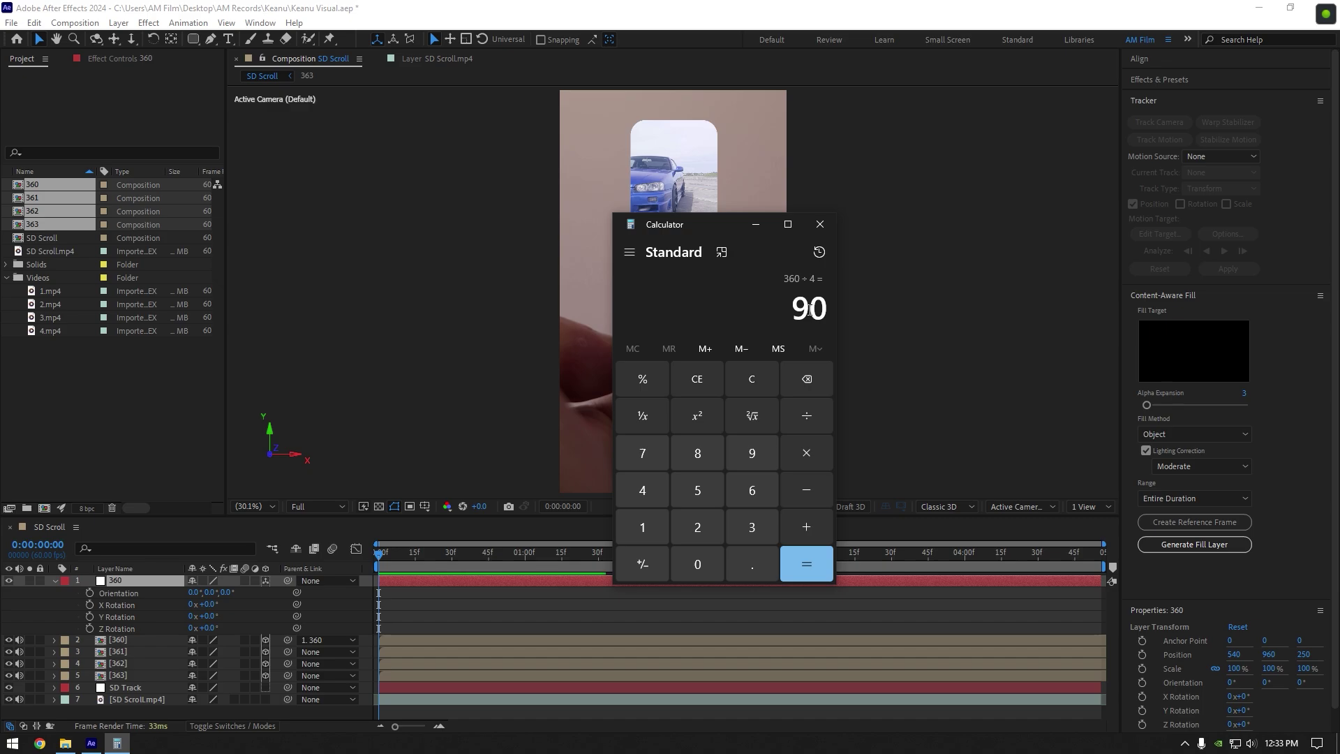
click(819, 224)
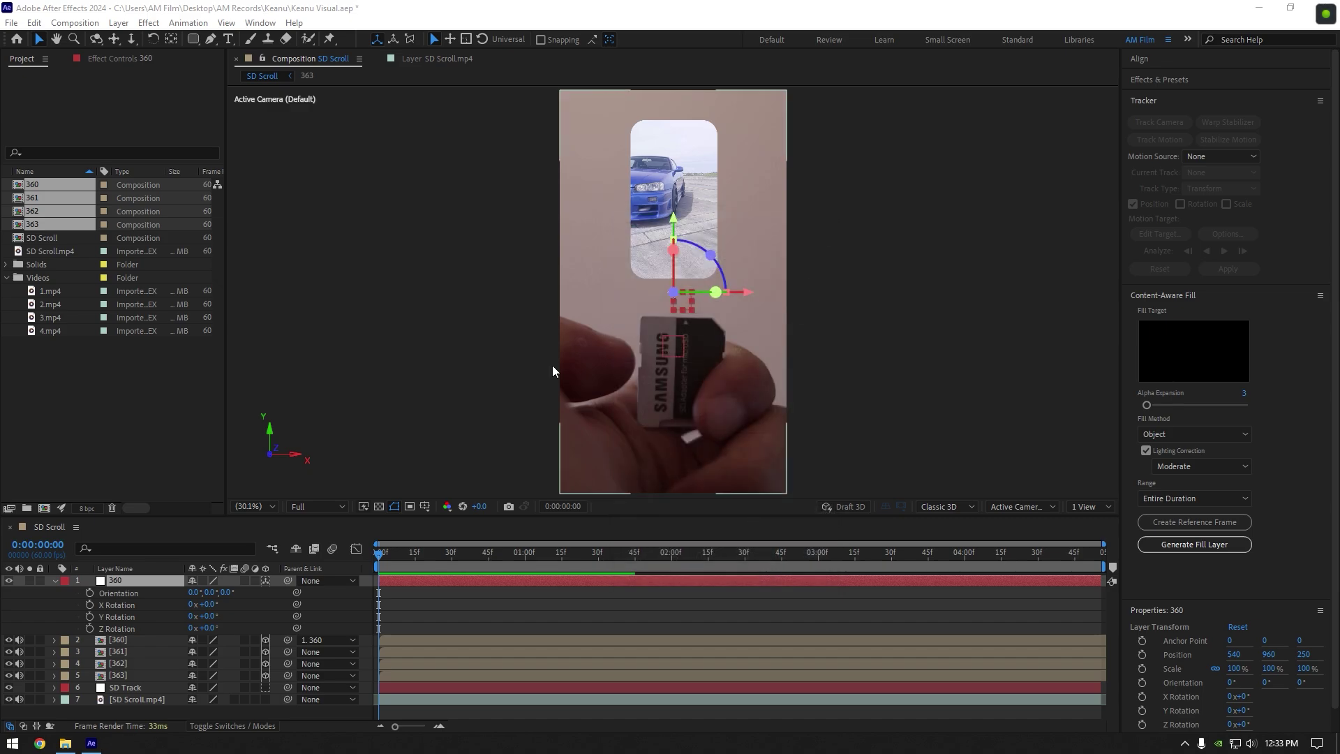
- Set the 360 null's Y Rotation to 90° and parent the [361] clip to it
click(210, 615)
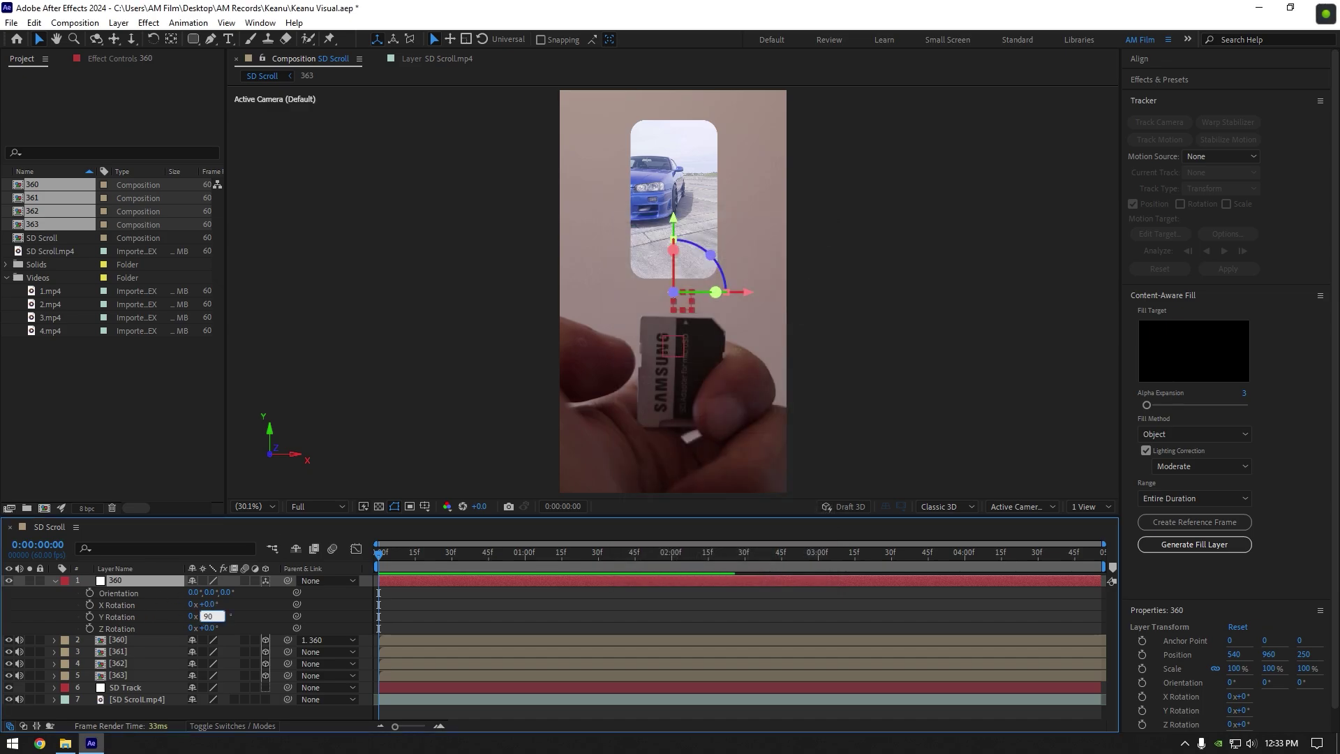
text(90)
key(Return)
click(129, 649)
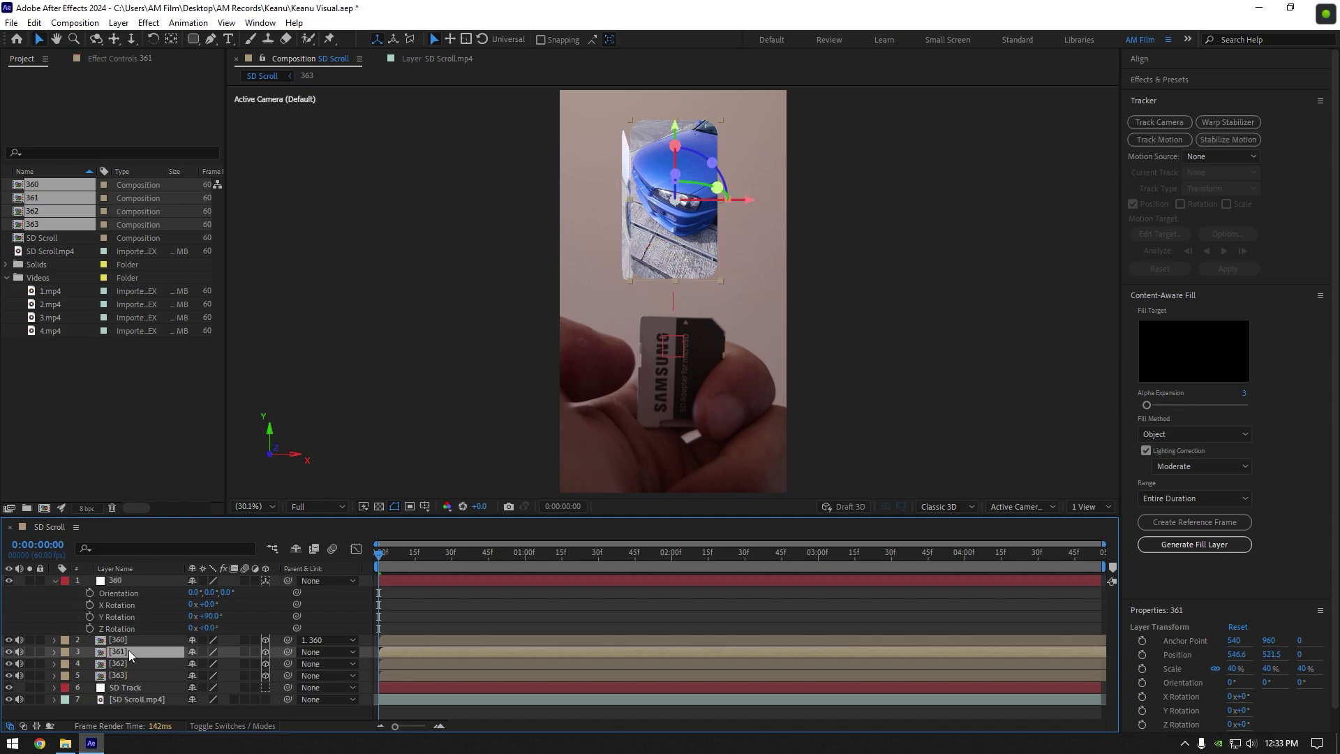
drag(105, 579, 106, 580)
- Parent clips [362] and [363] to the 360 null at 180° and 270°, then spin-check the layout
click(120, 663)
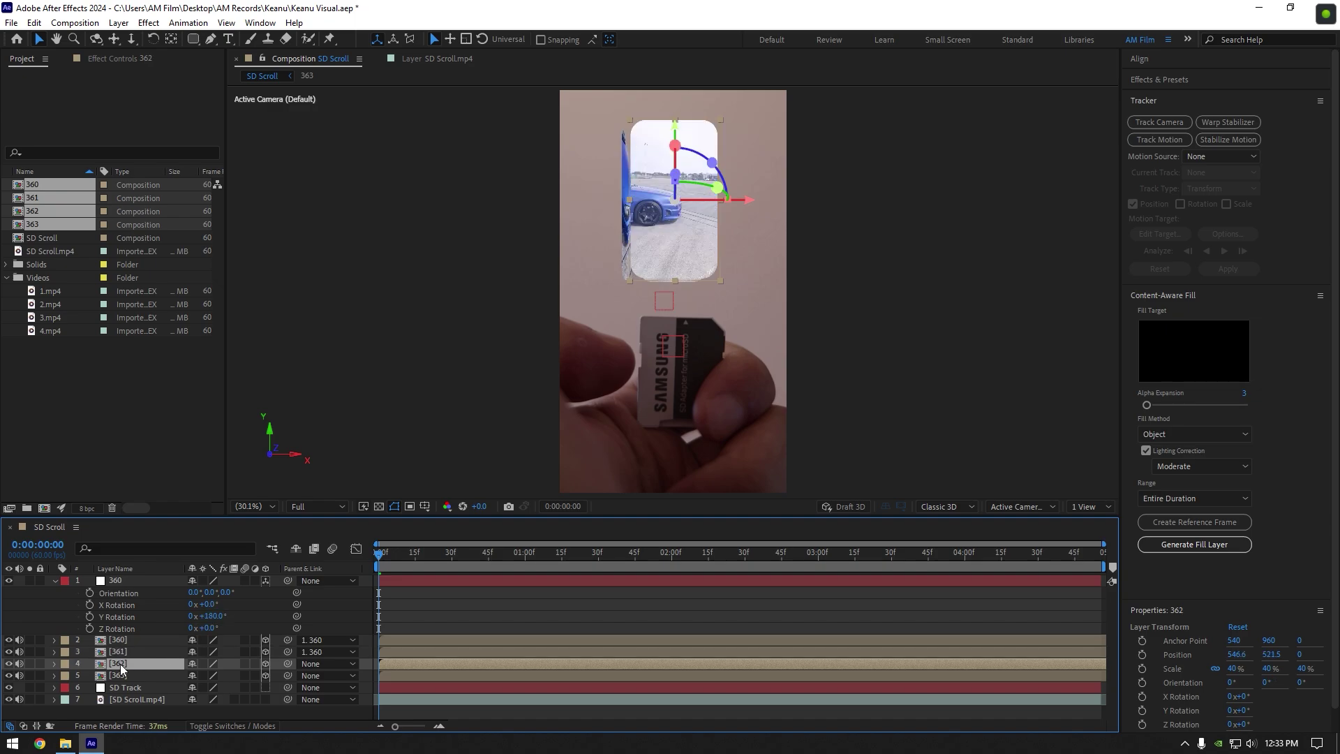
drag(286, 664, 116, 582)
click(209, 616)
click(140, 676)
drag(289, 677, 116, 576)
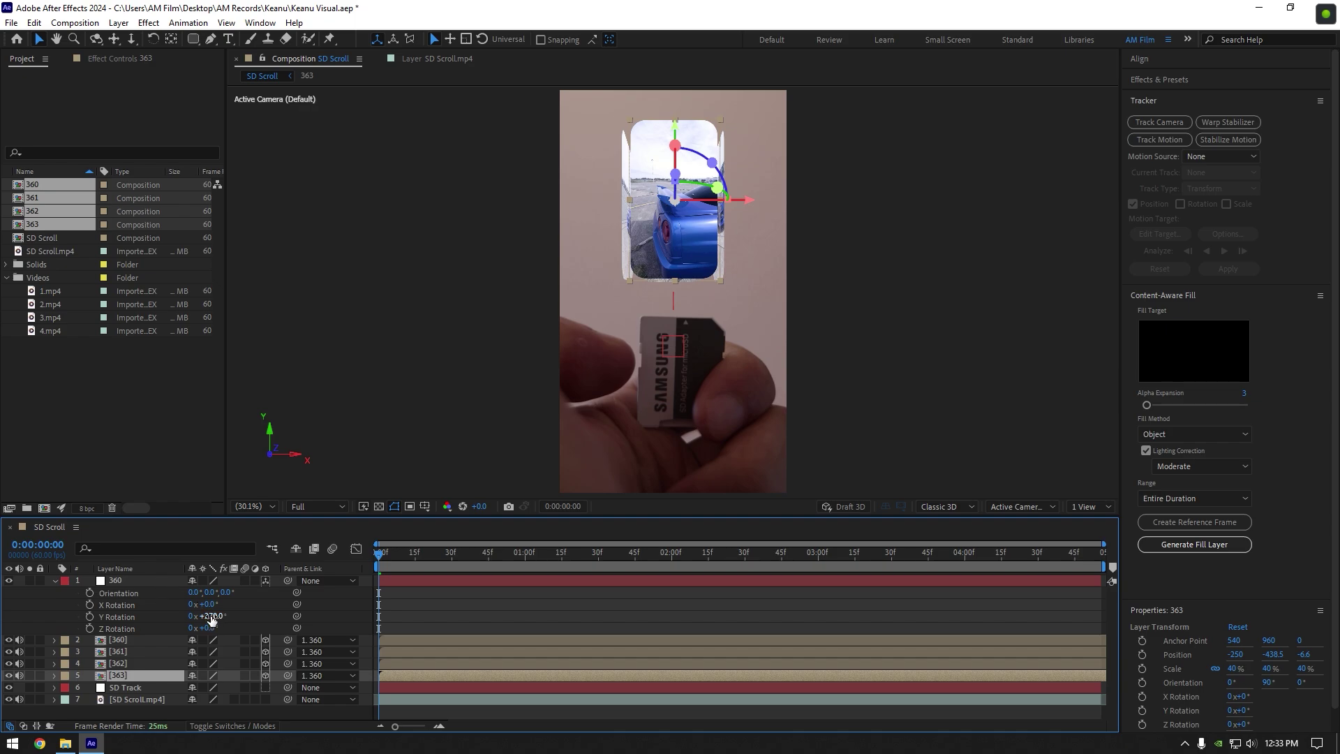
drag(211, 619, 256, 619)
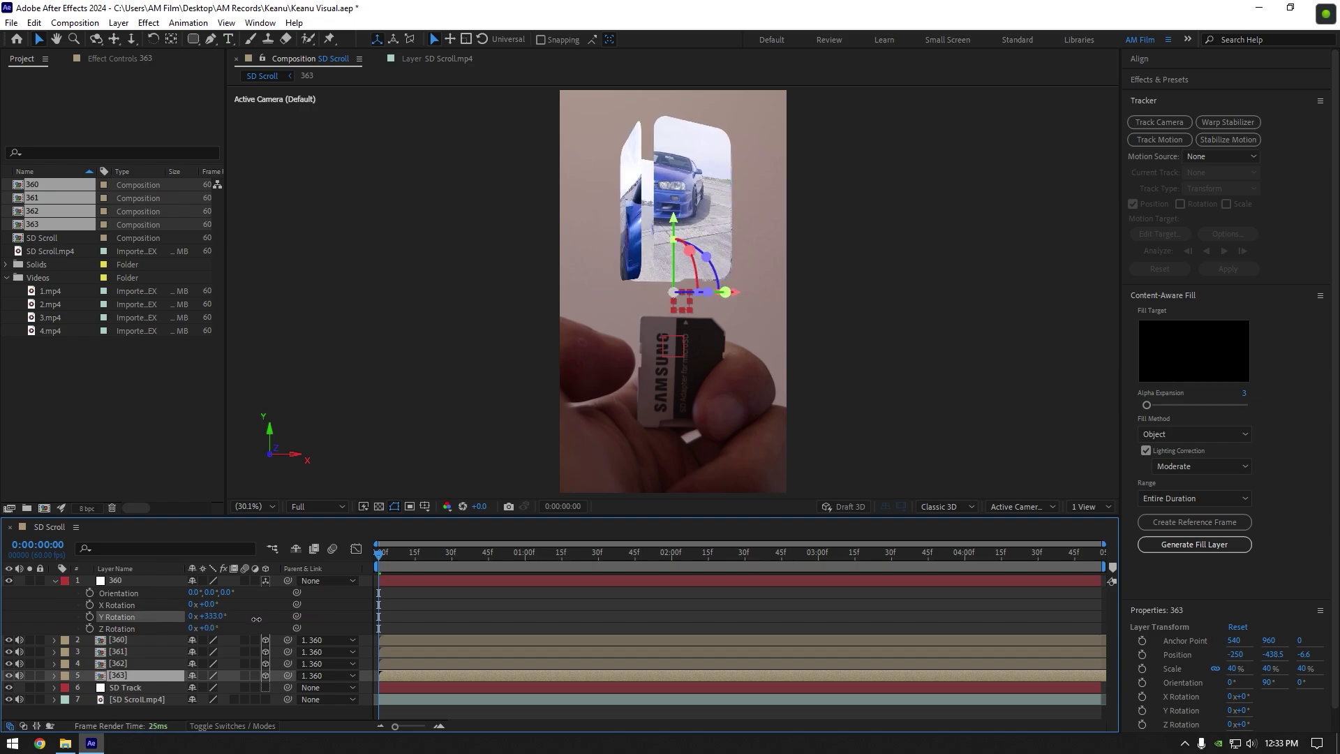
- Restore Y Rotation to 270° and keyframe a 90° carousel turn from frame 15 to frame 23
key(ctrl+z)
click(398, 575)
drag(402, 561, 418, 559)
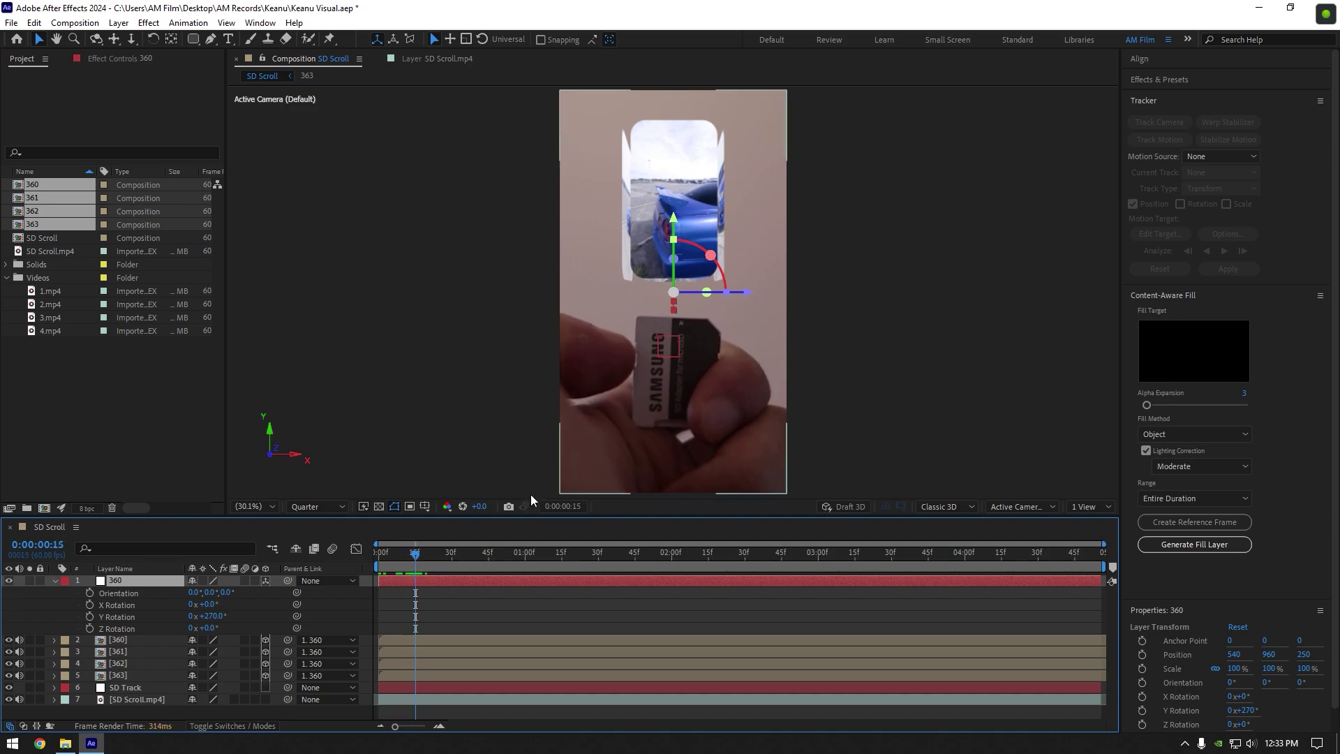
click(90, 617)
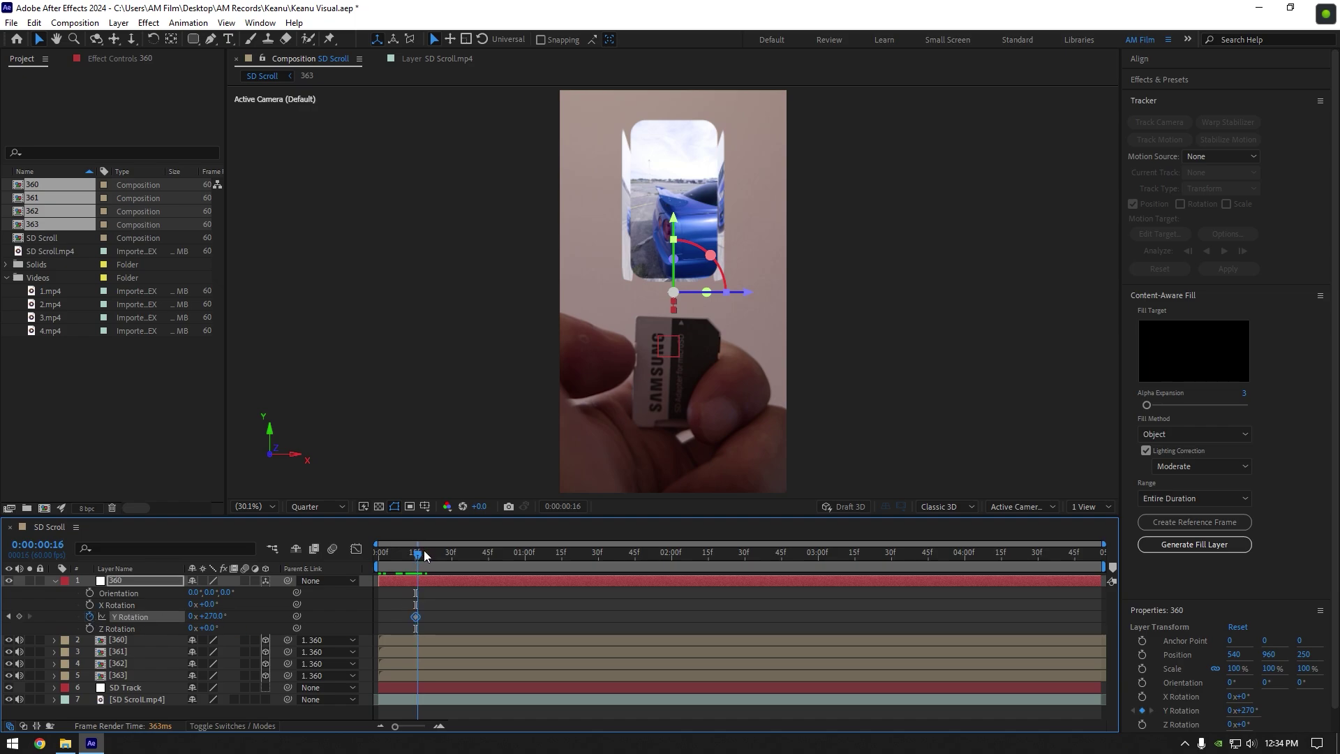
drag(424, 555, 435, 551)
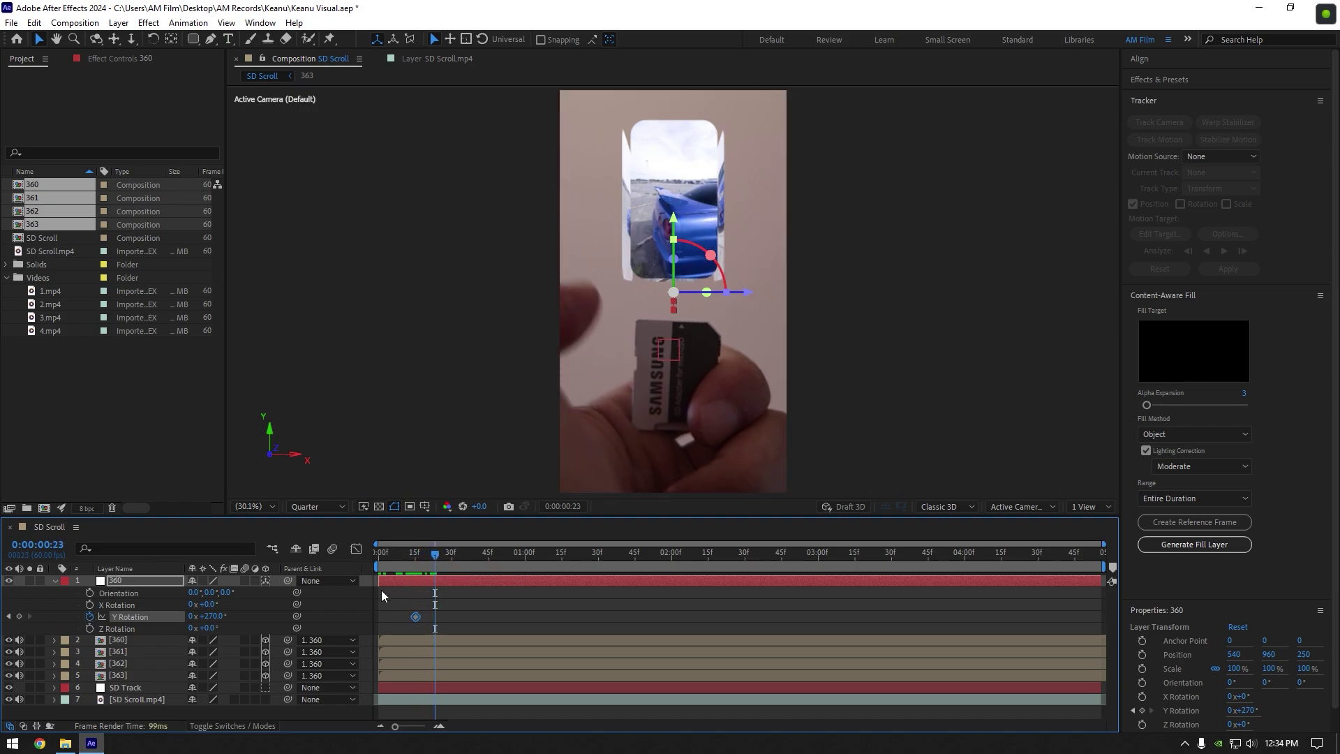
drag(222, 618, 271, 612)
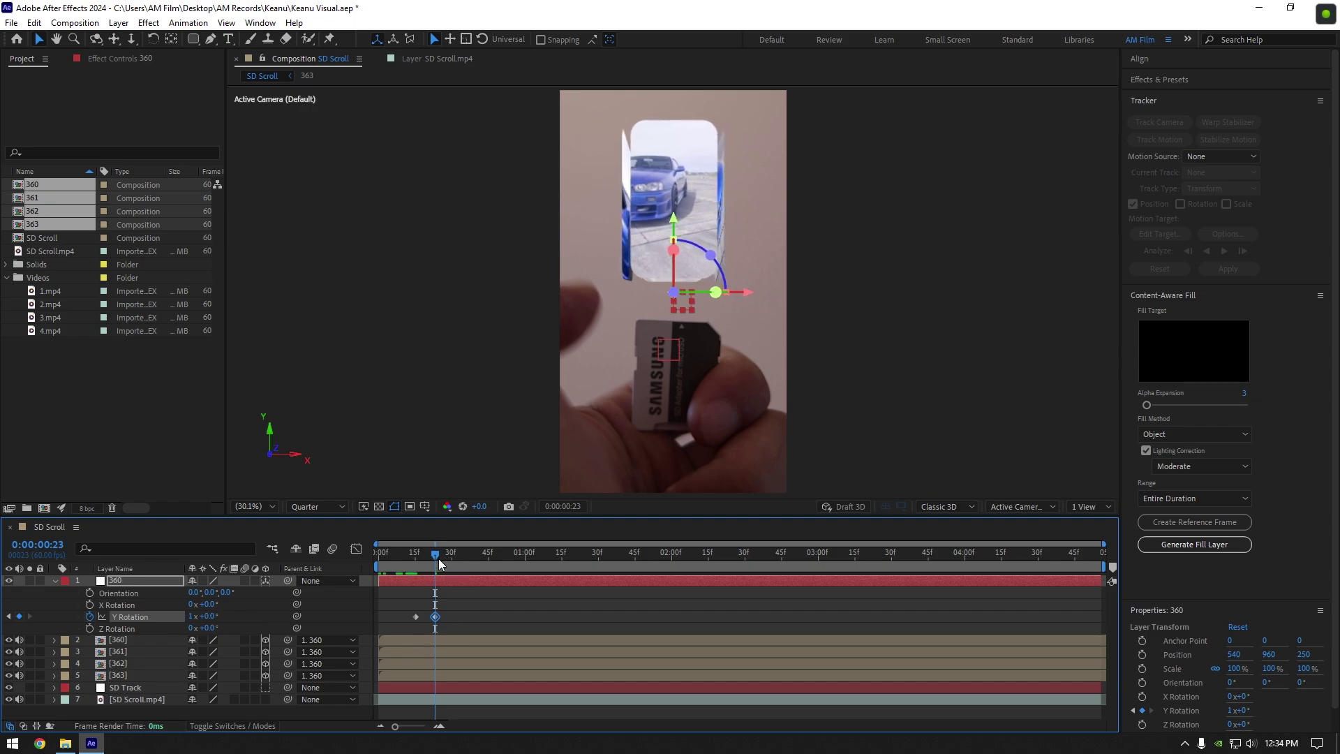
- Add the second swipe's 90° rotation keyframes at 0:00:01:45 and select all eight keyframes
drag(438, 559, 624, 563)
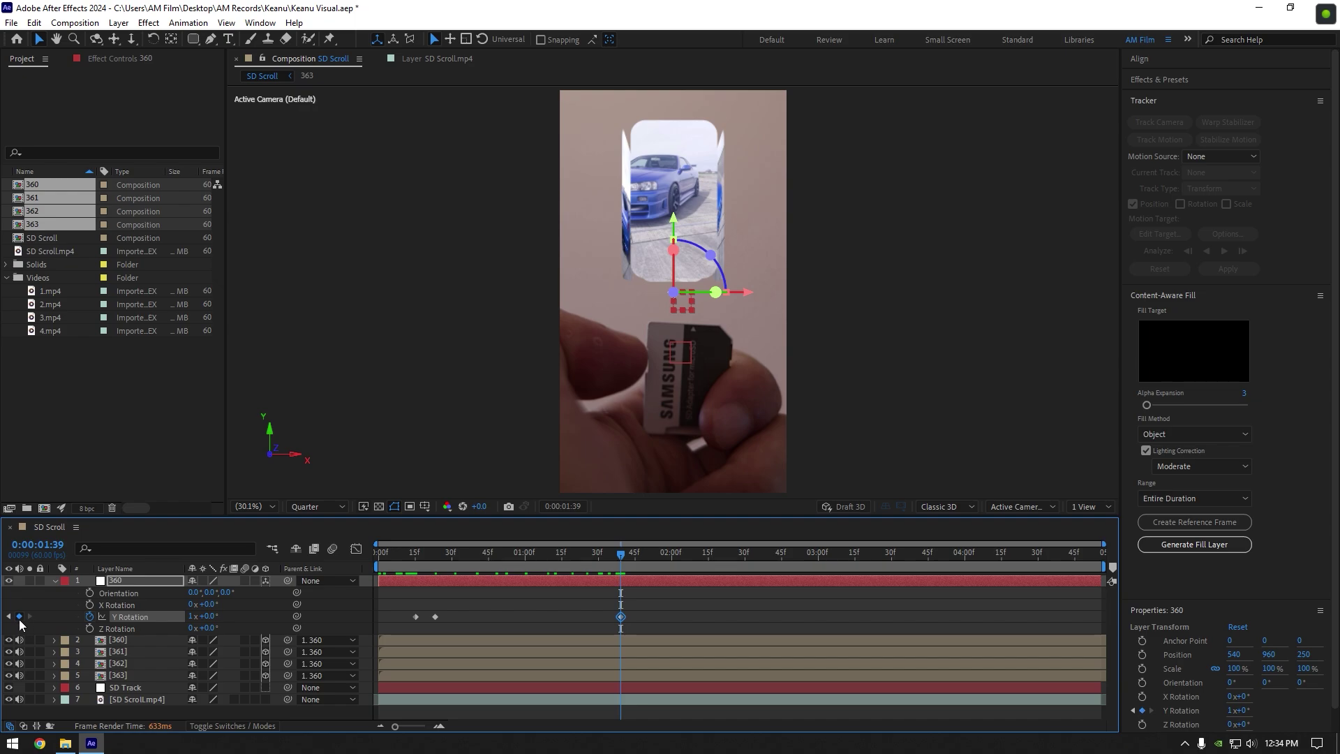
drag(625, 559, 635, 559)
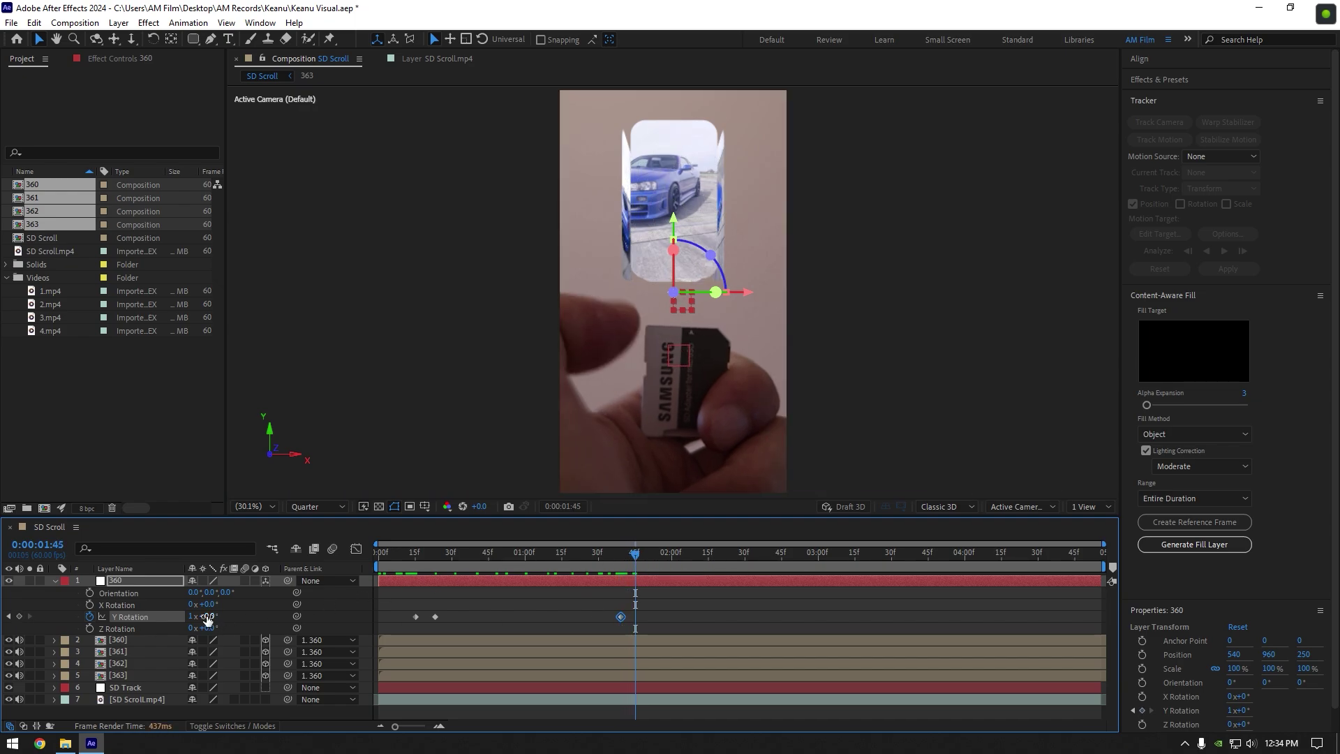
drag(209, 616, 273, 615)
drag(635, 559, 1025, 555)
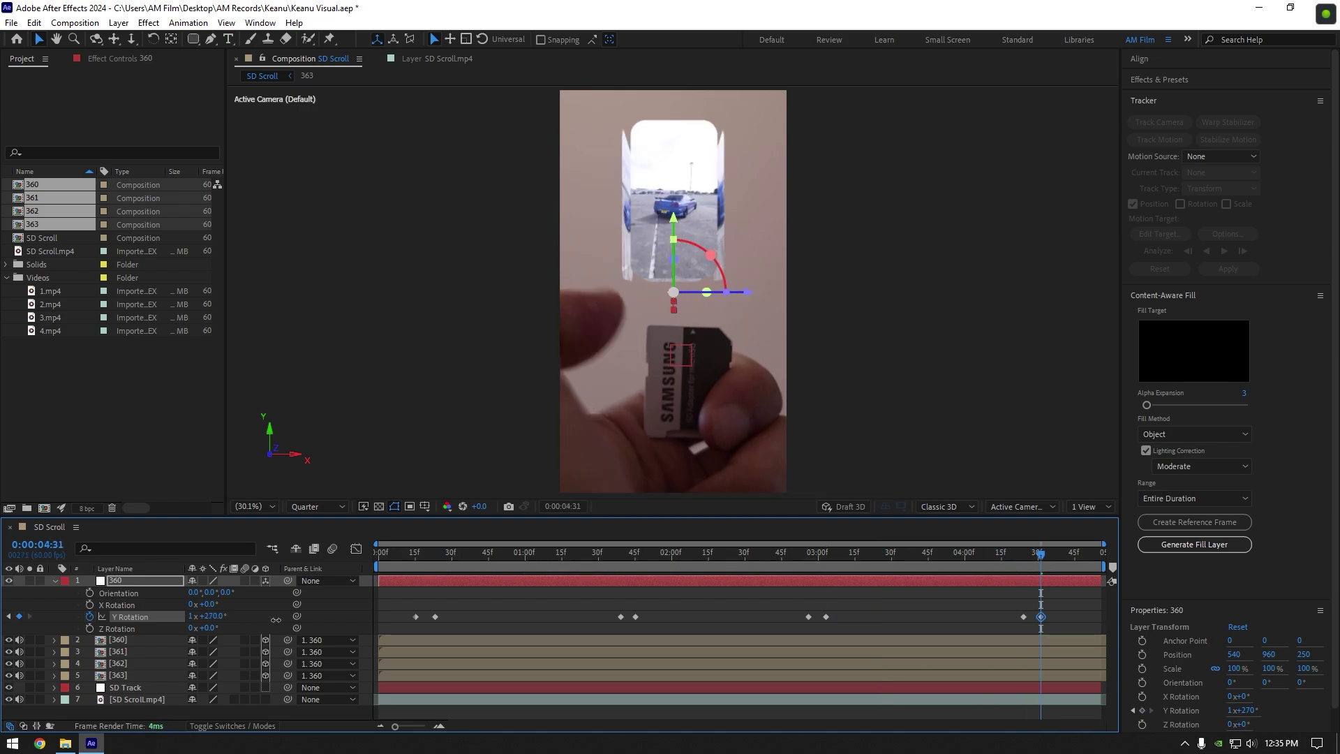
key(Home)
drag(391, 607, 1083, 639)
- Easy Ease the rotation keyframes and enable motion blur on the 360 null and four clips
key(F9)
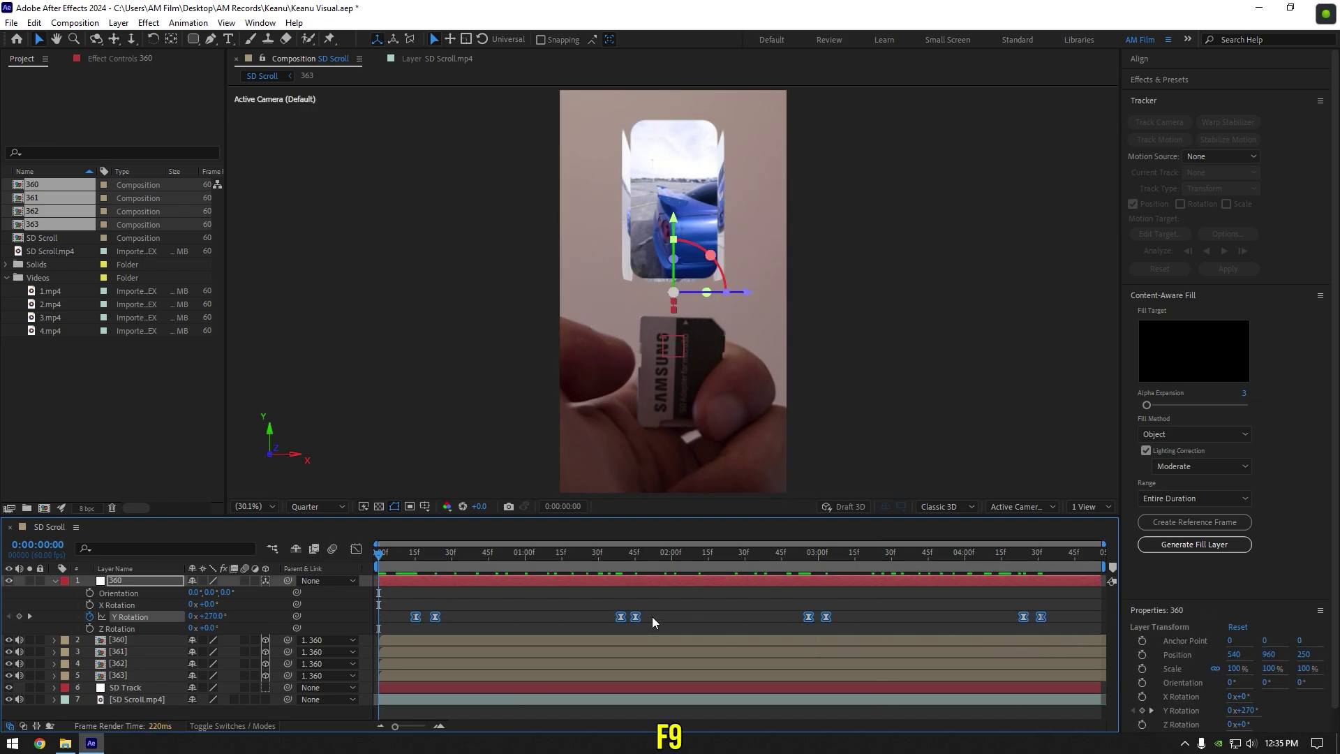
click(245, 581)
click(54, 580)
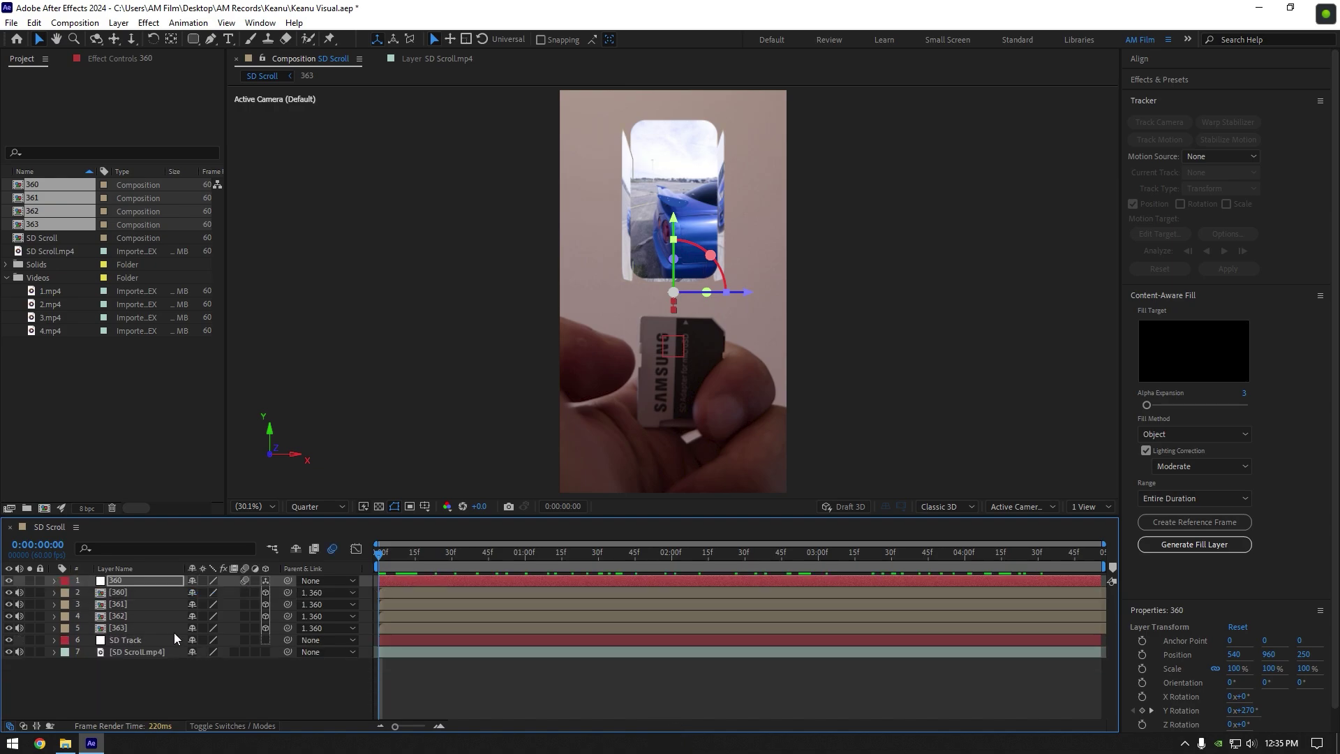
drag(245, 592, 243, 625)
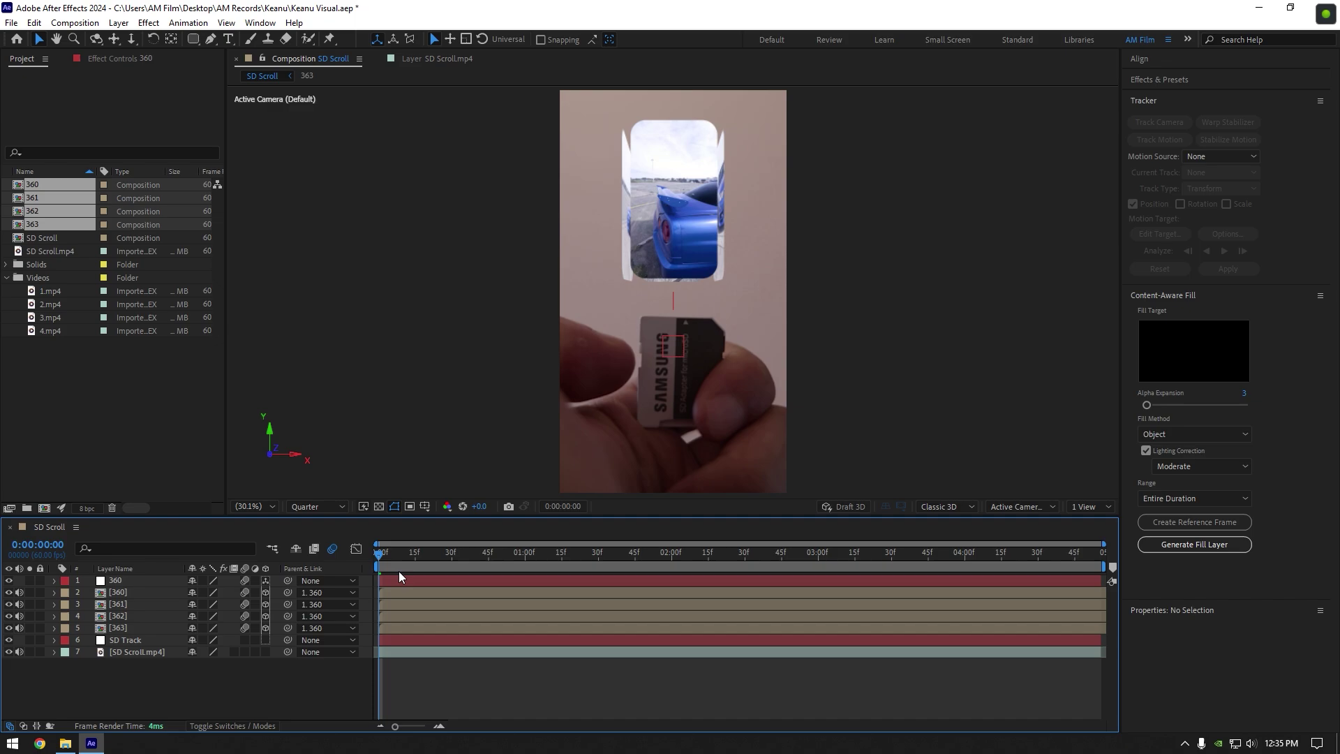
click(471, 559)
drag(471, 558, 578, 555)
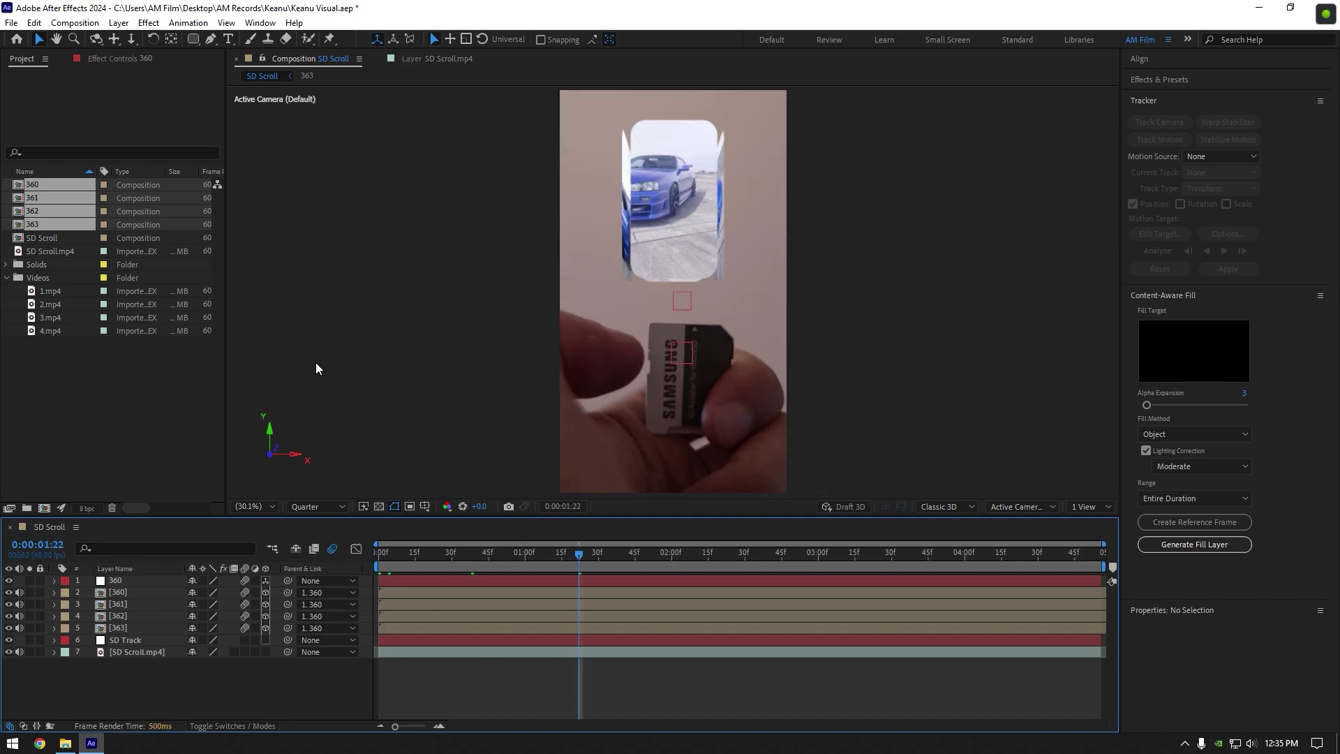
click(145, 581)
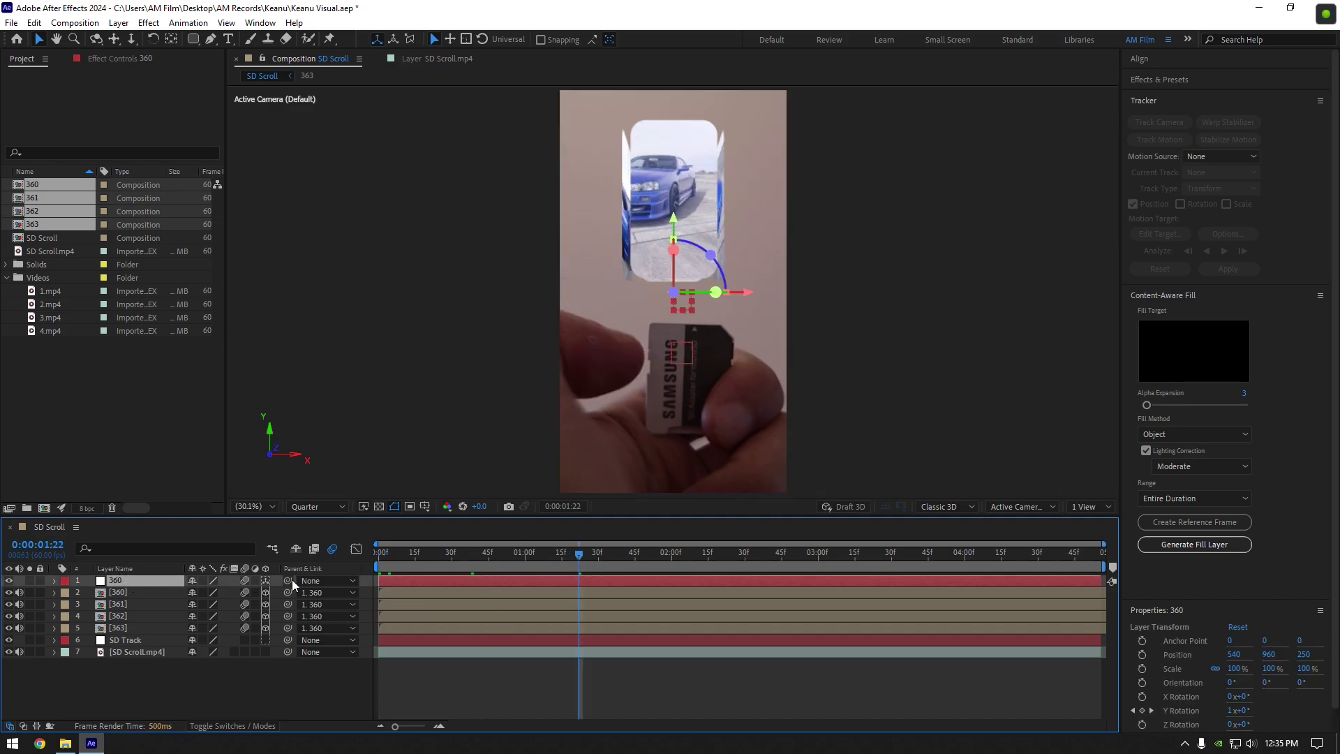
- Parent the 360 null to SD Track, deselect all layers and preview the carousel
drag(288, 580, 134, 645)
click(488, 676)
key(space)
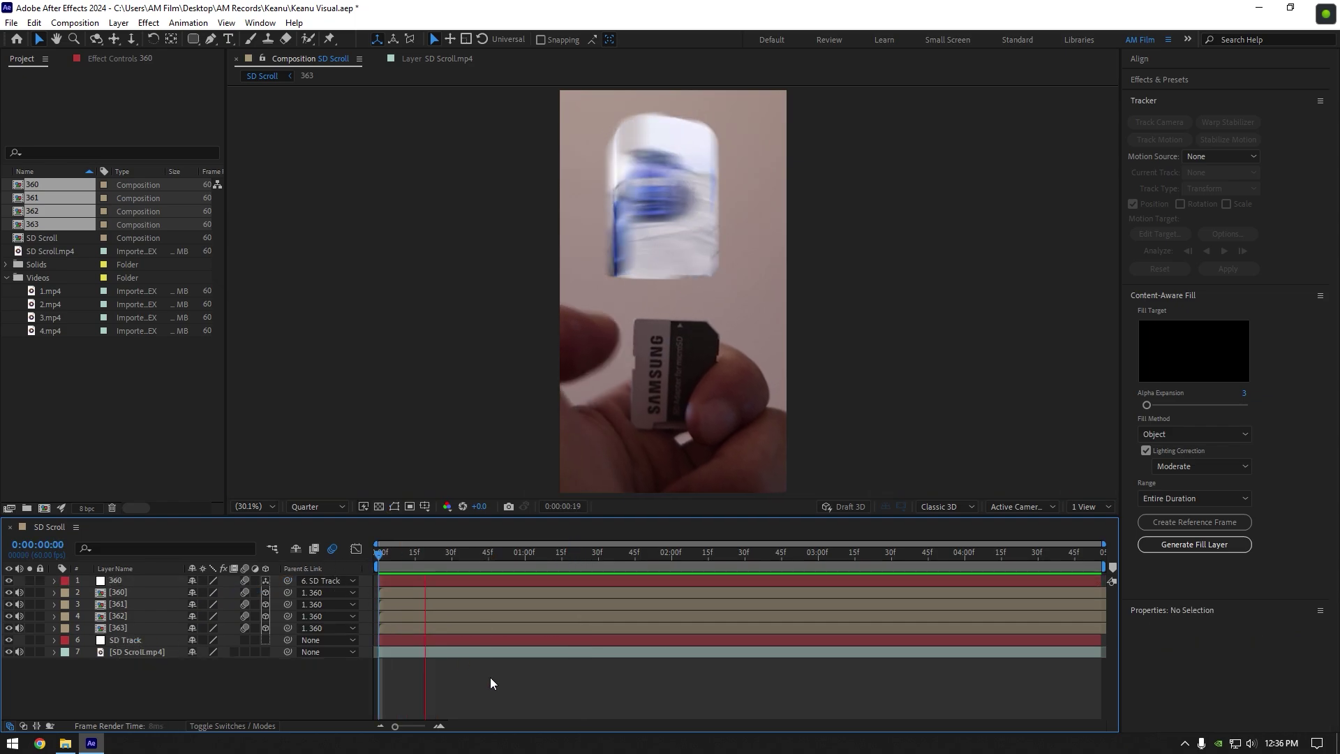